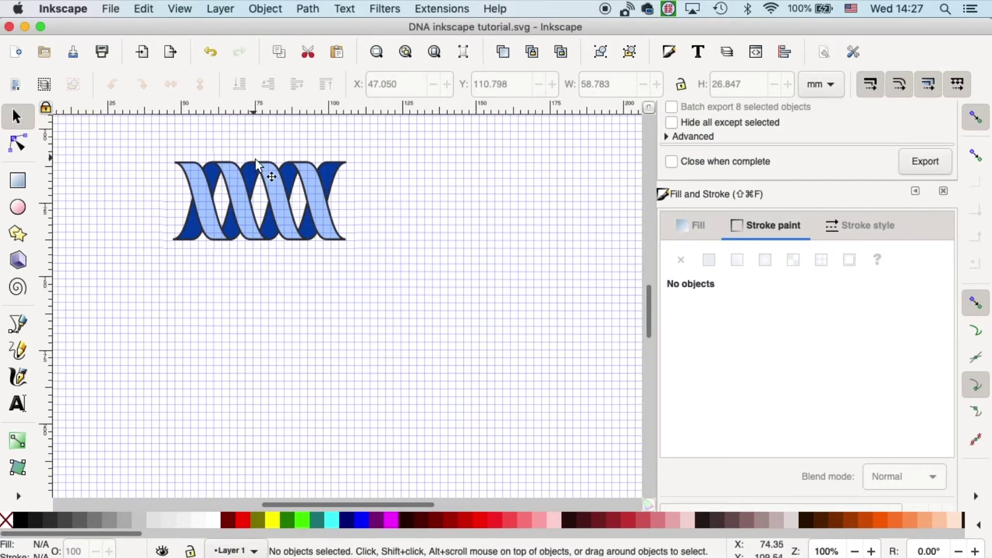
Step: Toggle the canvas grid off, back on, and finally off with the # key
key(numbersign)
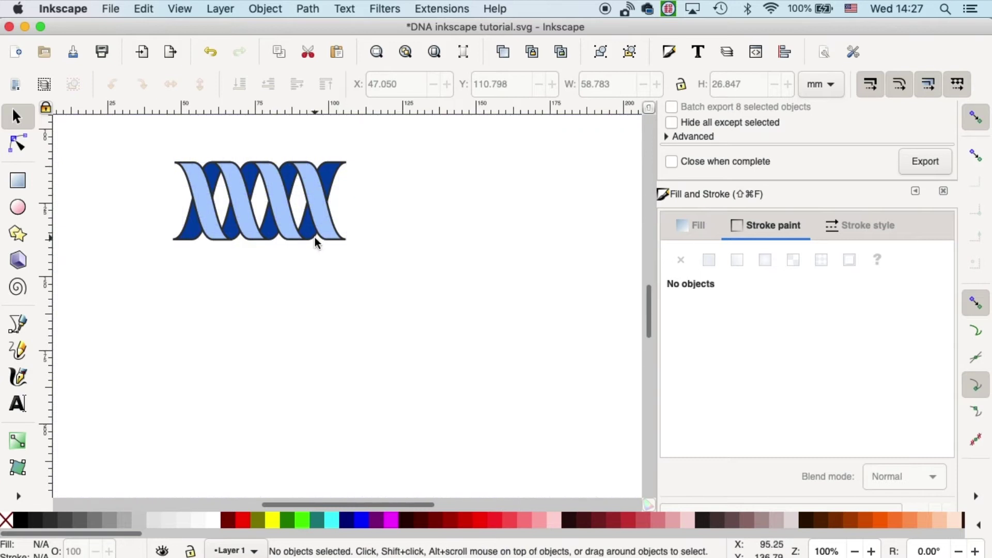
key(numbersign)
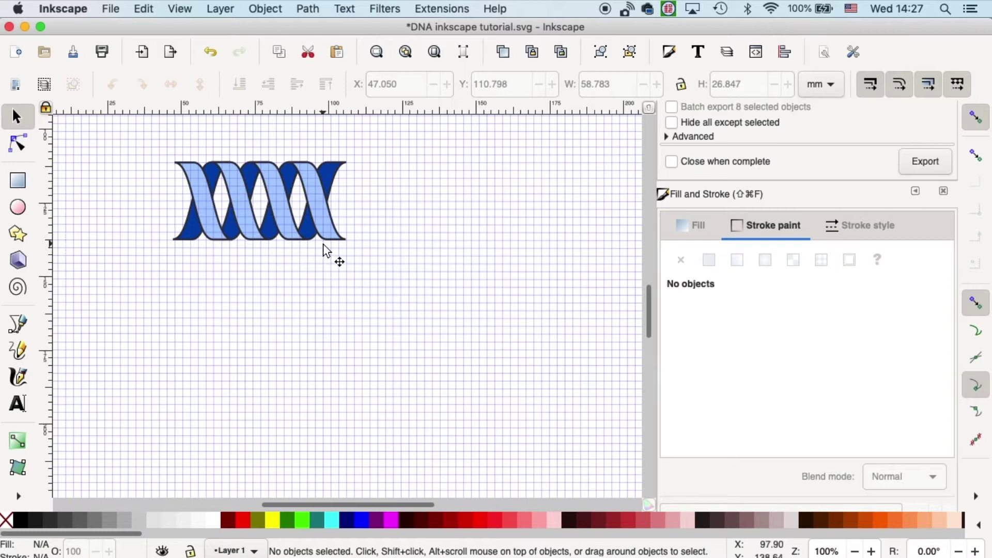
key(numbersign)
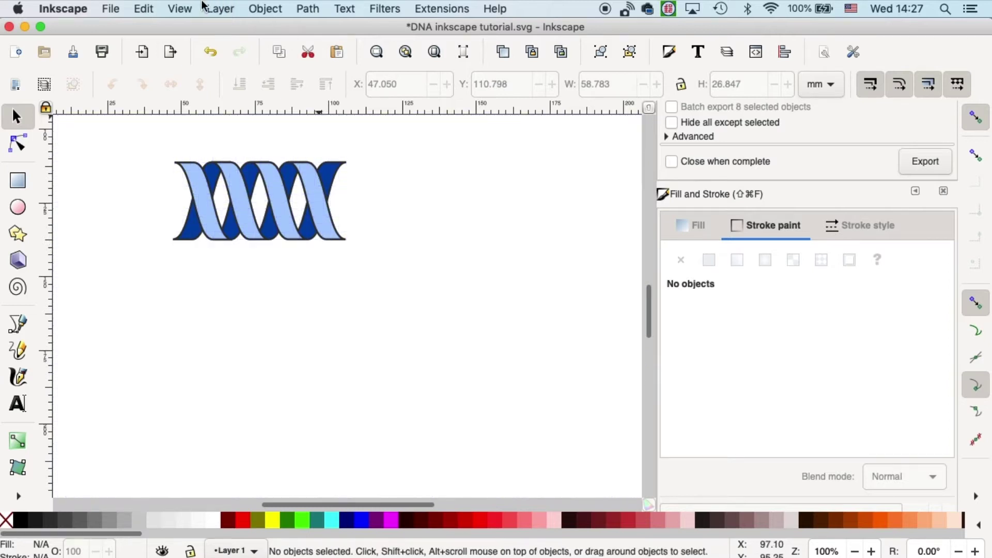
Step: Turn the Page Grid back on from the View menu
click(185, 6)
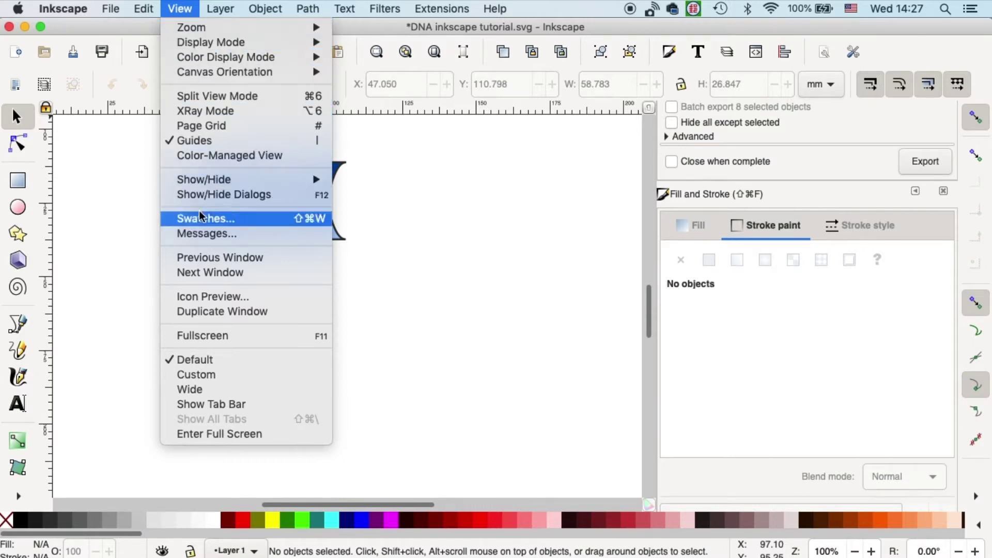
click(220, 127)
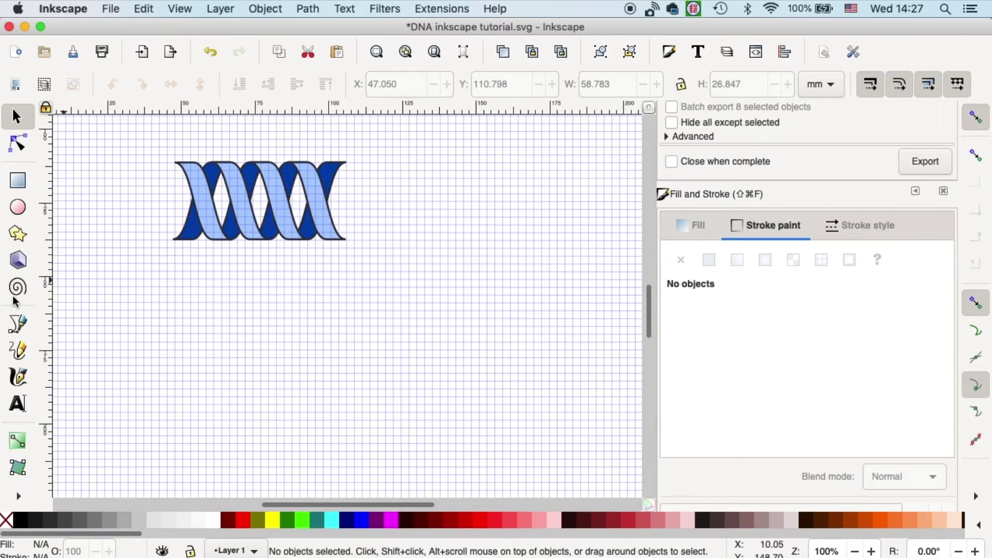
Step: Choose the Bezier tool and adjust the zoom to 141% on the drawing
click(24, 330)
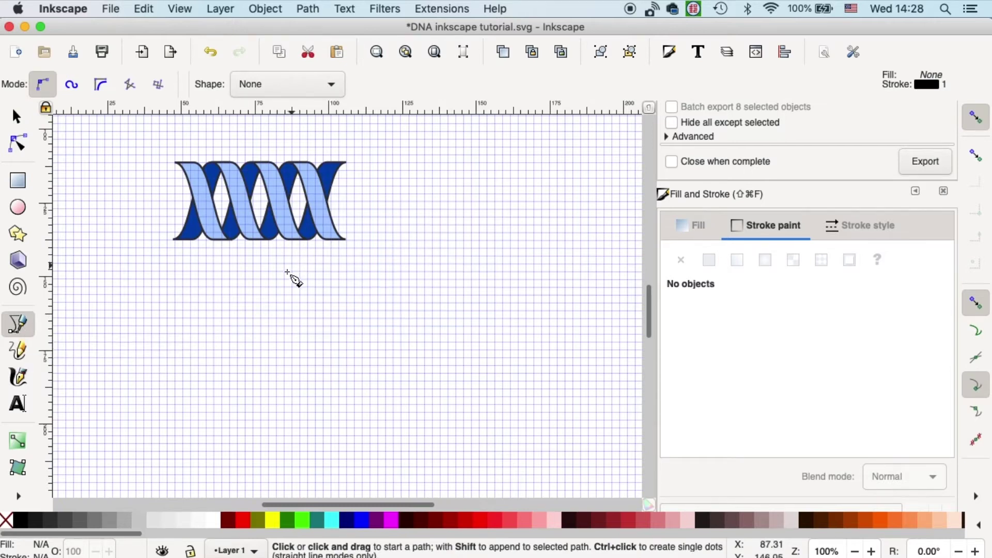
key(plus)
key(plus)
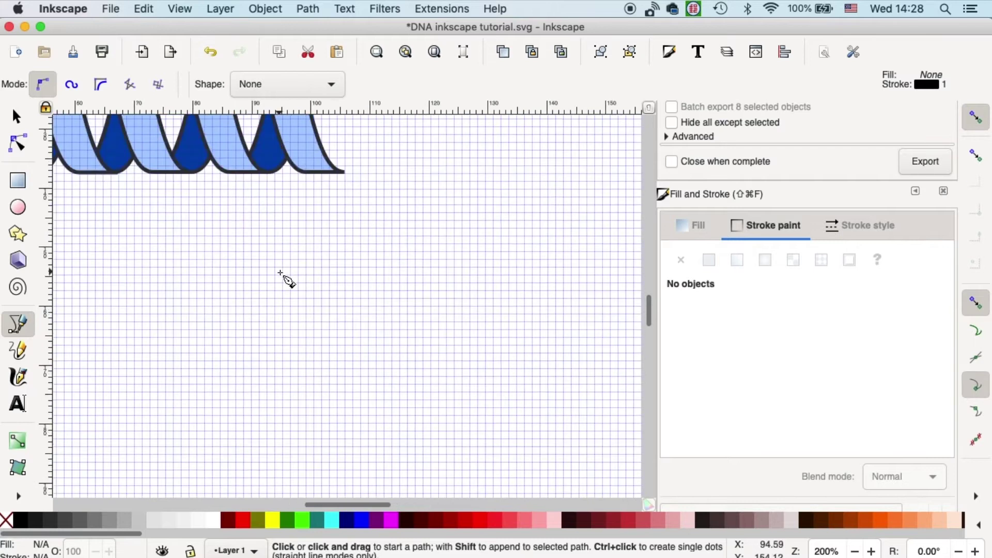
key(minus)
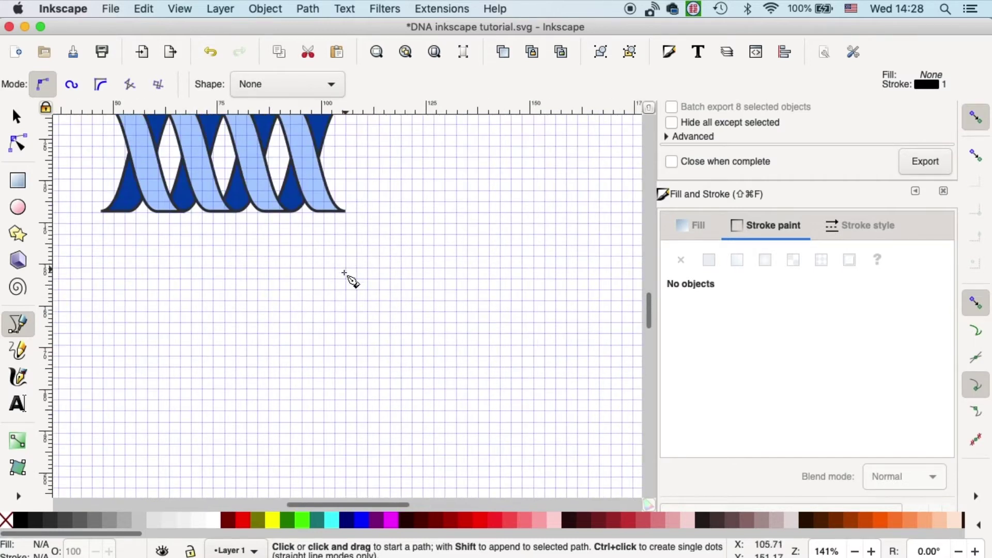
key(super+z)
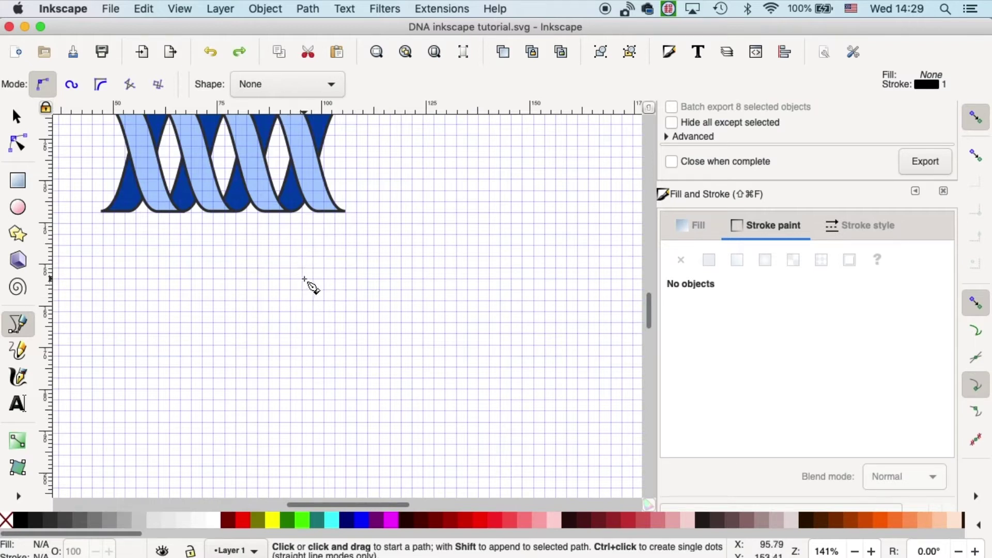
Step: Draw a closed slanted parallelogram through four grid intersections below the helix
click(303, 280)
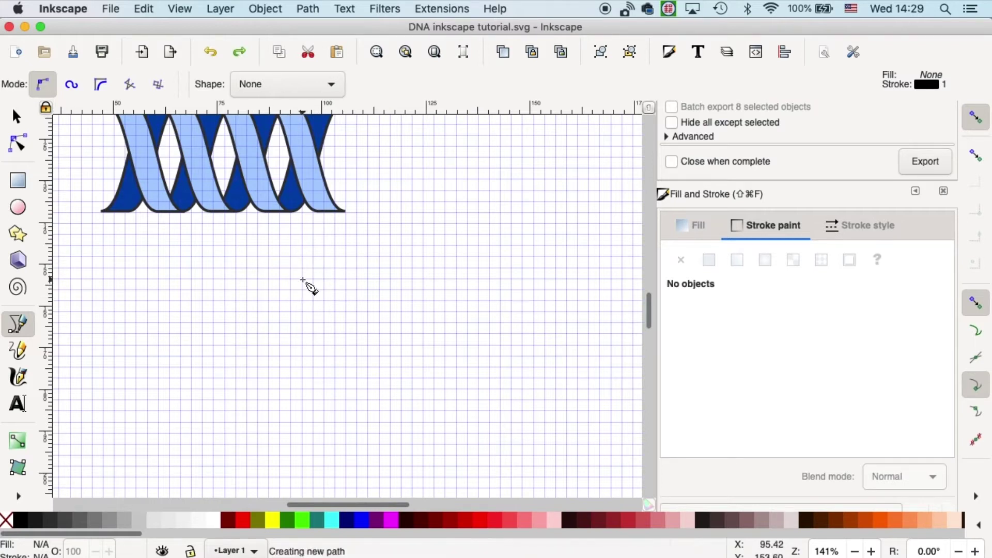
click(256, 345)
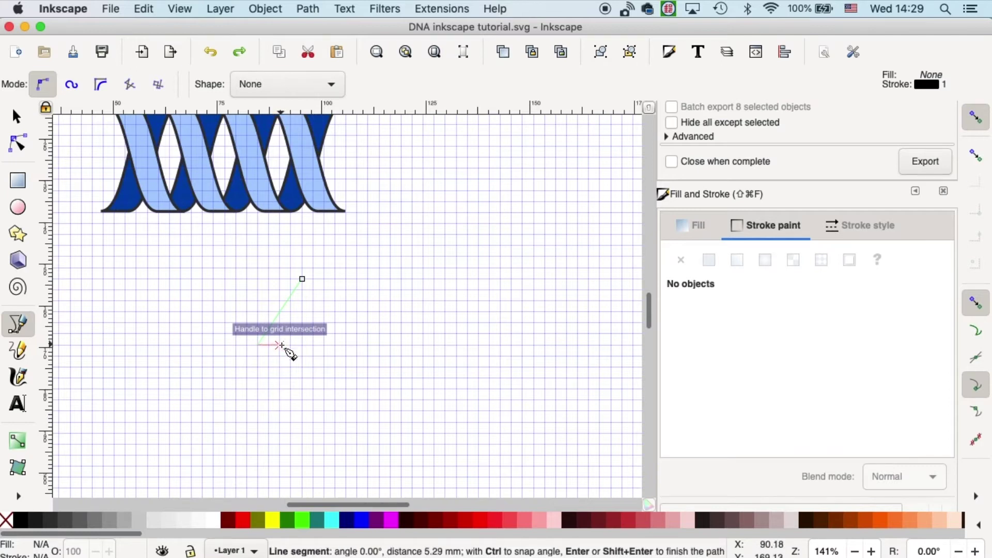
click(280, 345)
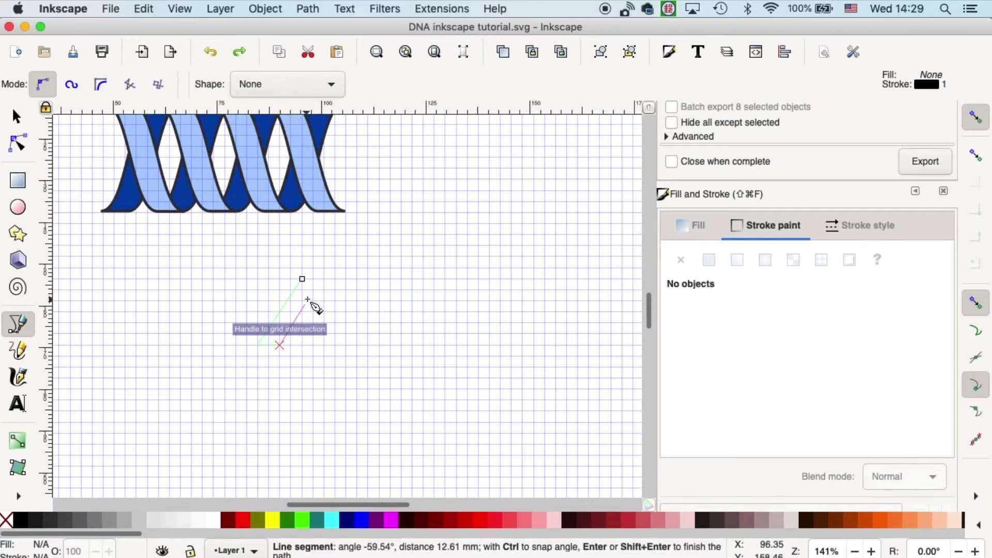
click(324, 279)
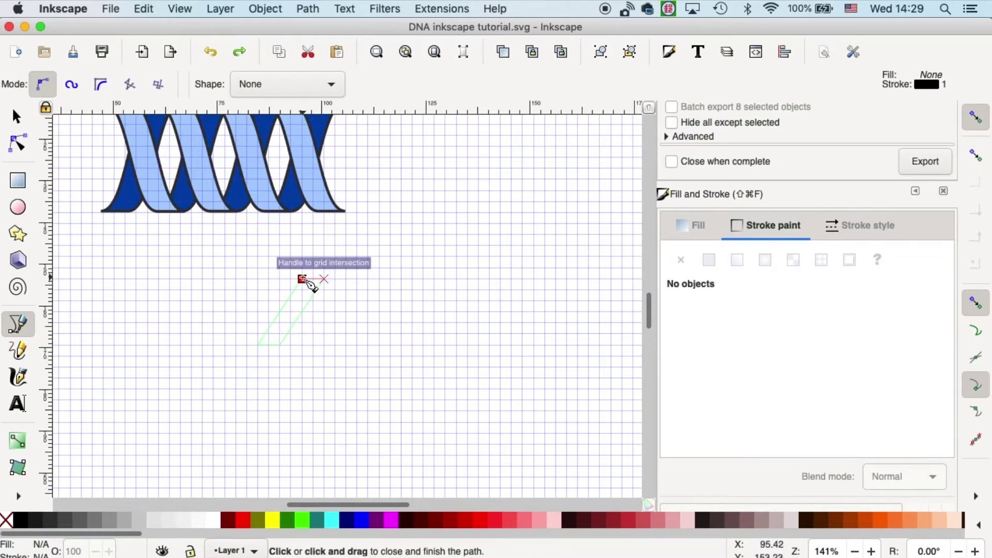
click(305, 280)
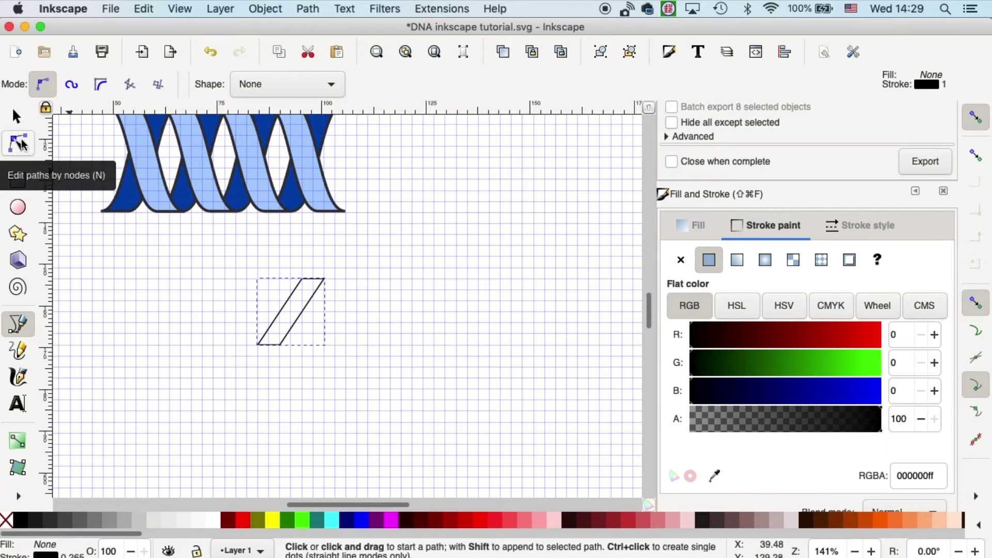
Step: With the Node tool, try curving the parallelogram's top-right node, undoing the attempts
click(19, 143)
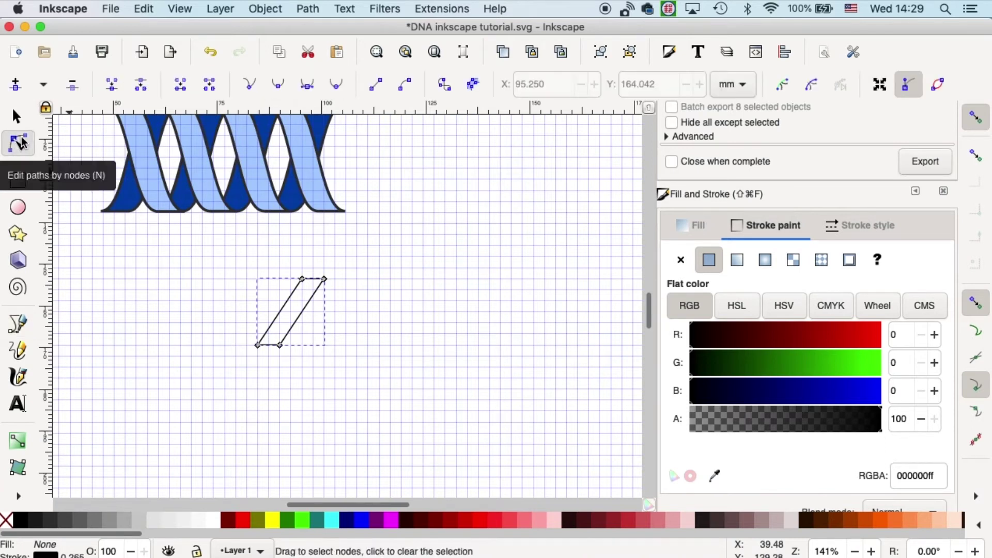
click(325, 279)
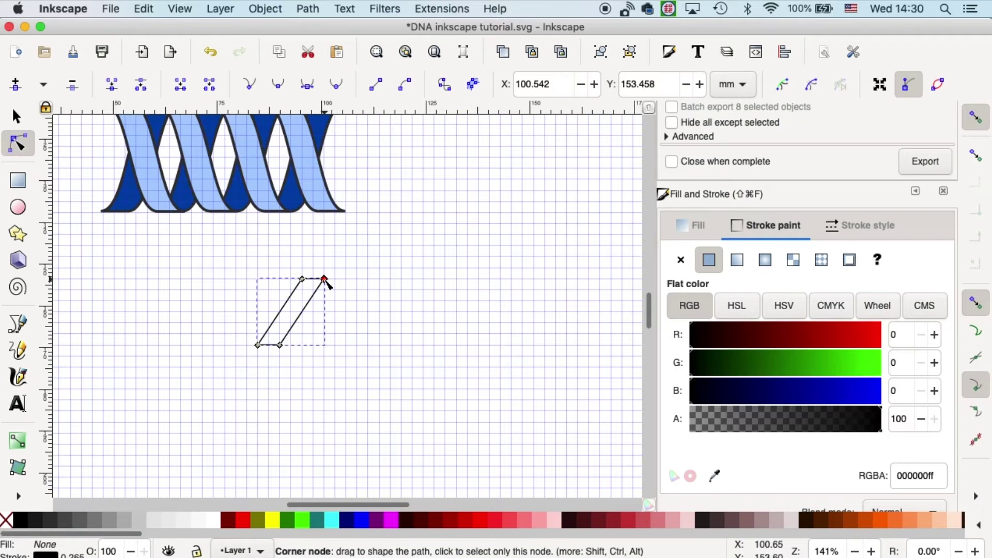
key(shift)
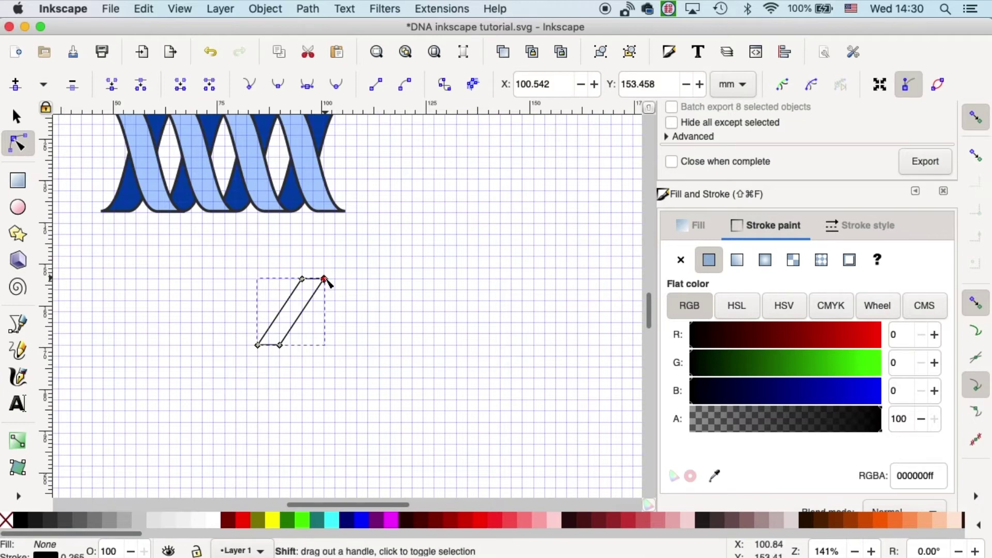
drag(324, 279, 372, 270)
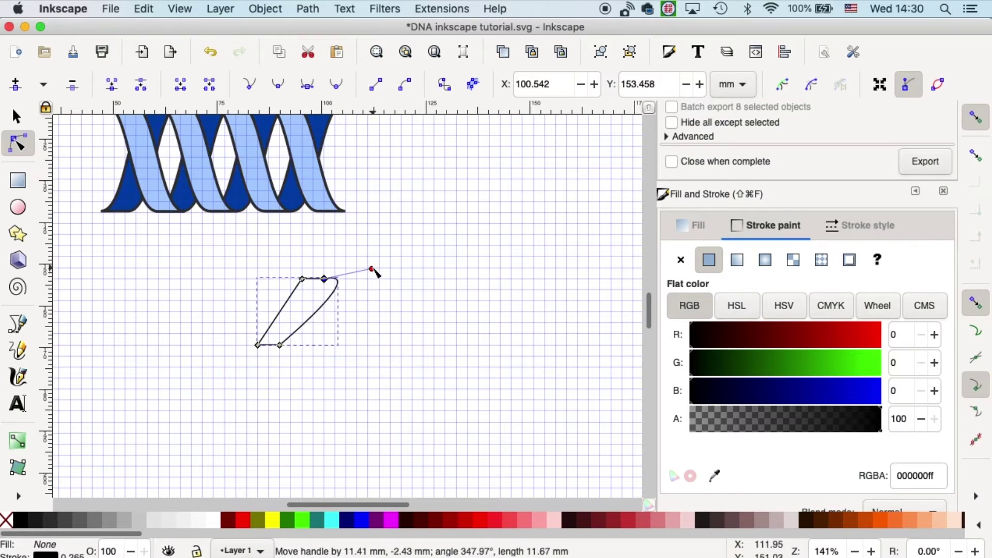
key(super+z)
key(shift)
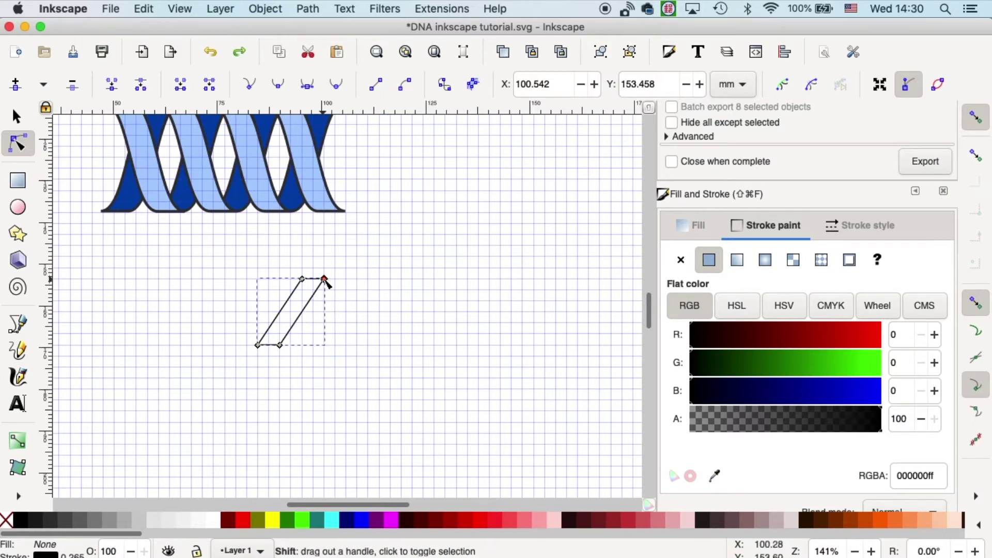
mouse_move(325, 279)
mouse_down()
mouse_move(300, 255)
mouse_move(305, 270)
mouse_move(387, 285)
mouse_move(315, 316)
mouse_move(308, 279)
mouse_up()
key(super+z)
key(shift)
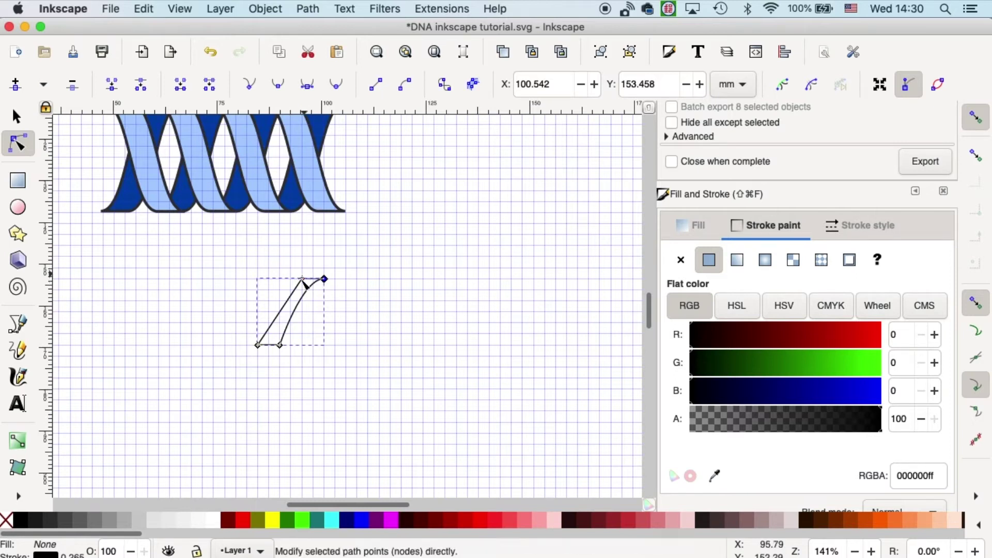
Step: Pull handles from the bottom and top nodes to bend both slanted sides into S-curves
click(281, 346)
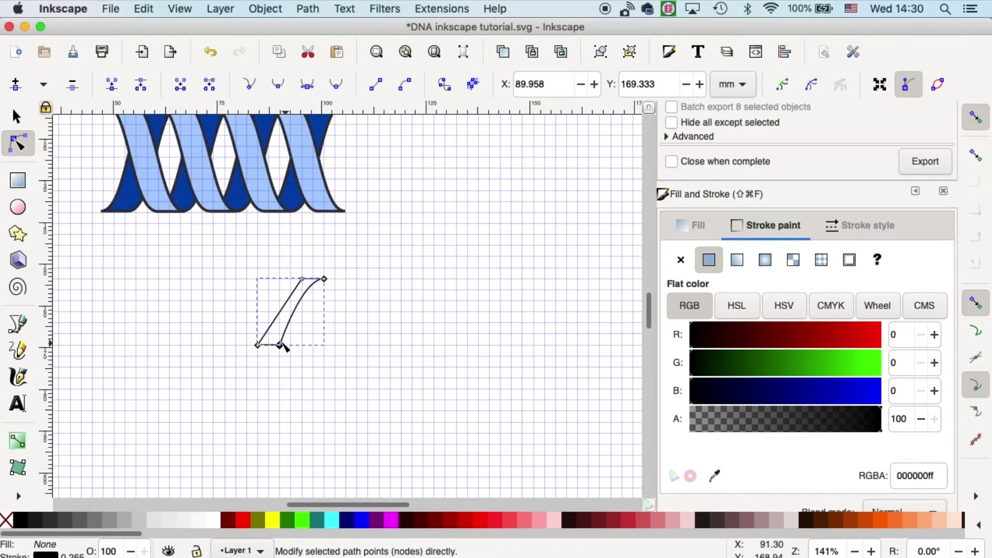
drag(280, 346, 303, 347)
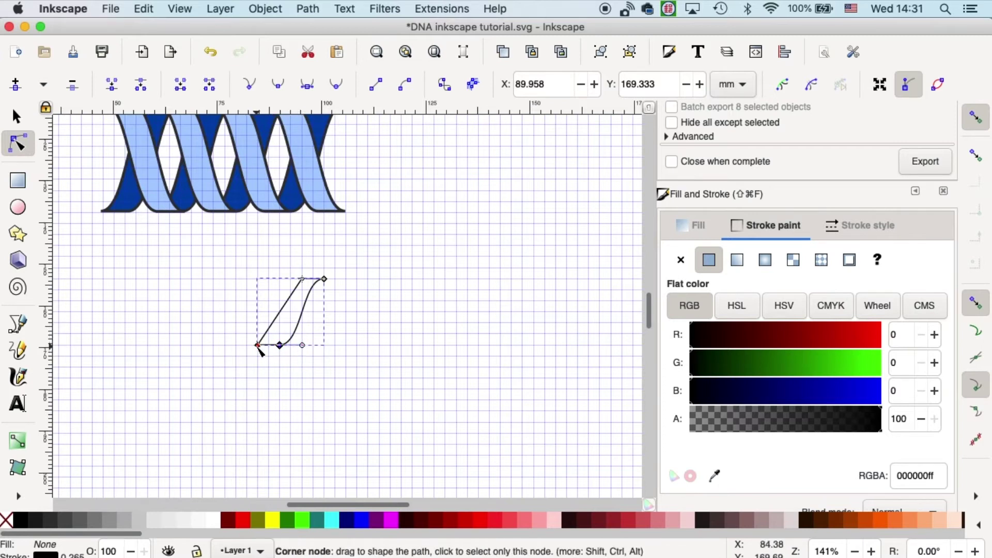
drag(258, 346, 280, 345)
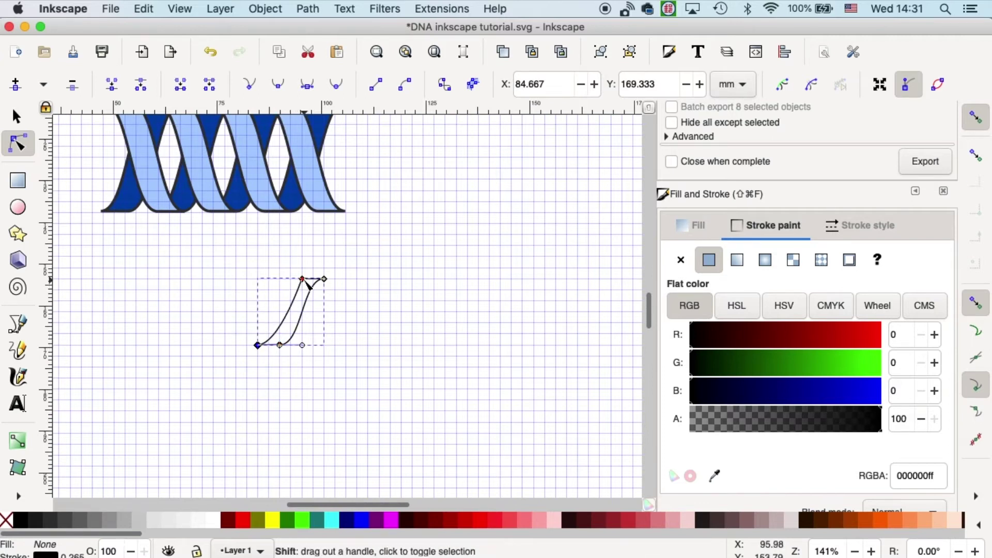
drag(301, 281, 281, 280)
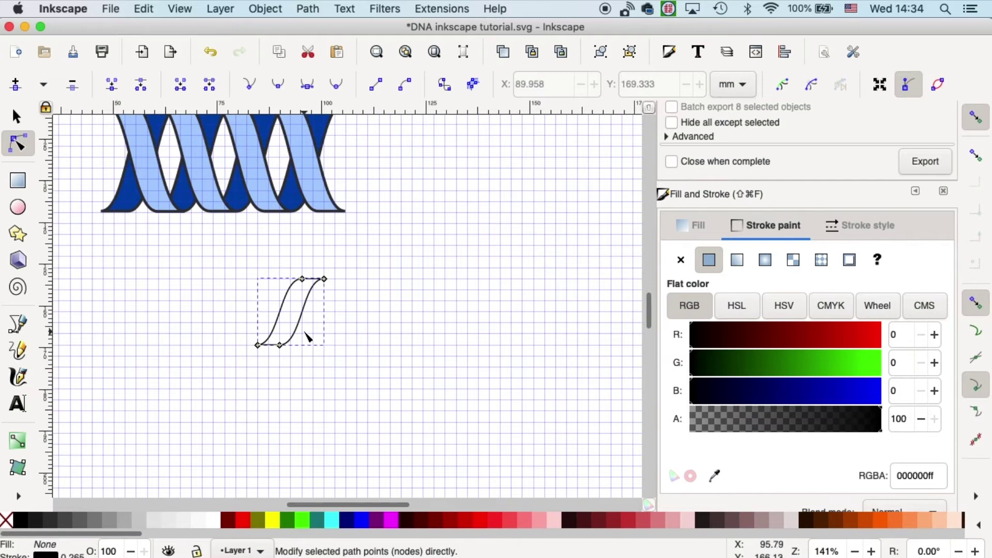
Step: Select the S-shaped path and fill it with dark blue #0055D4
key(s)
click(327, 291)
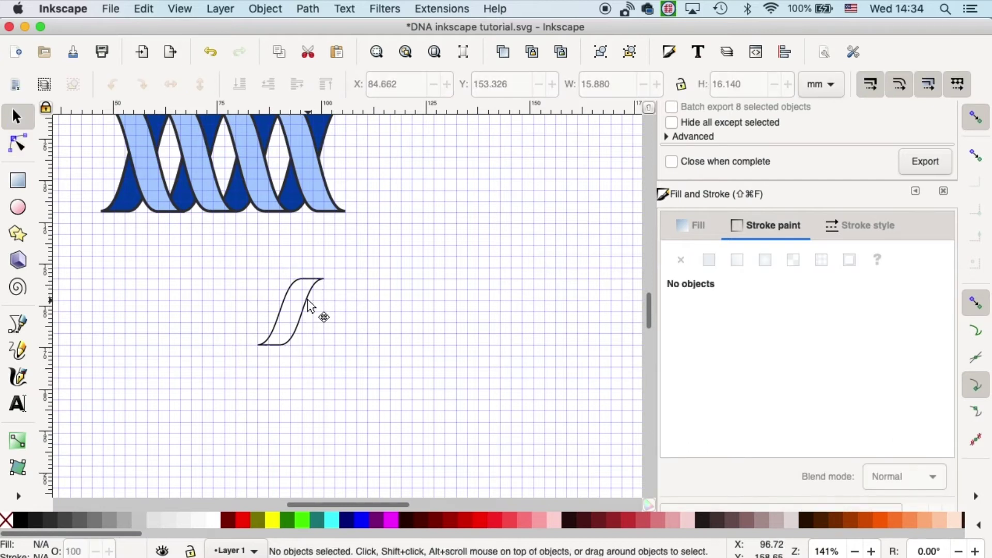
click(318, 296)
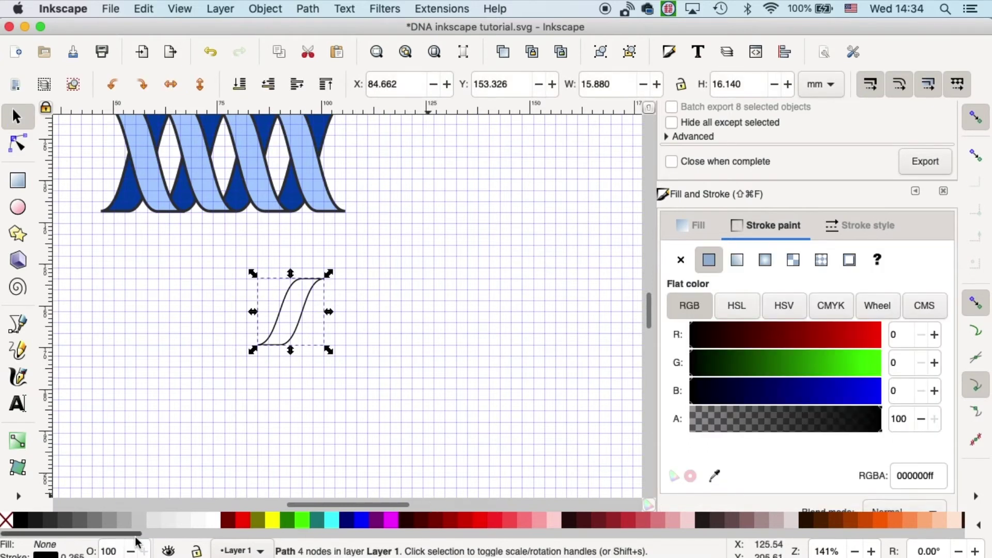
drag(128, 537, 589, 540)
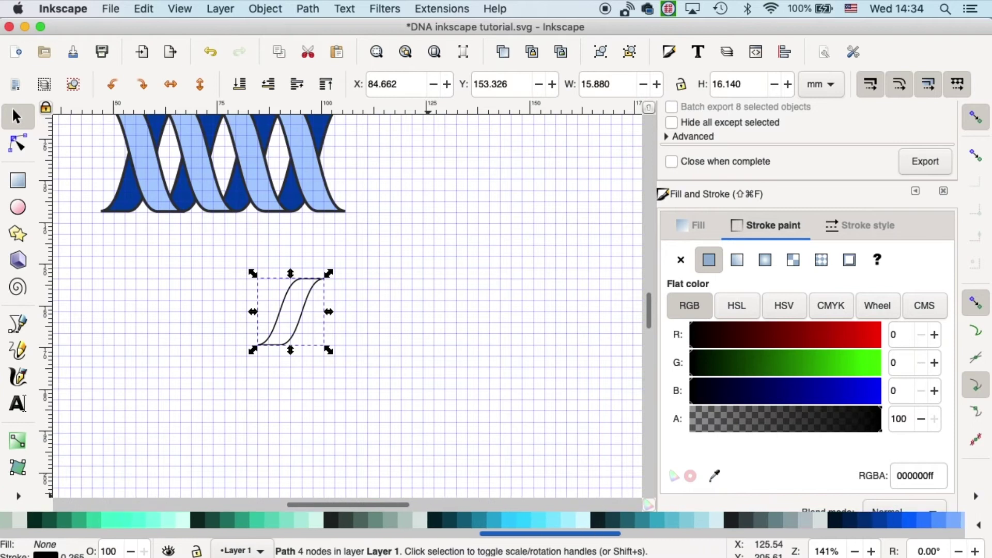
scroll(556, 513, right, 5)
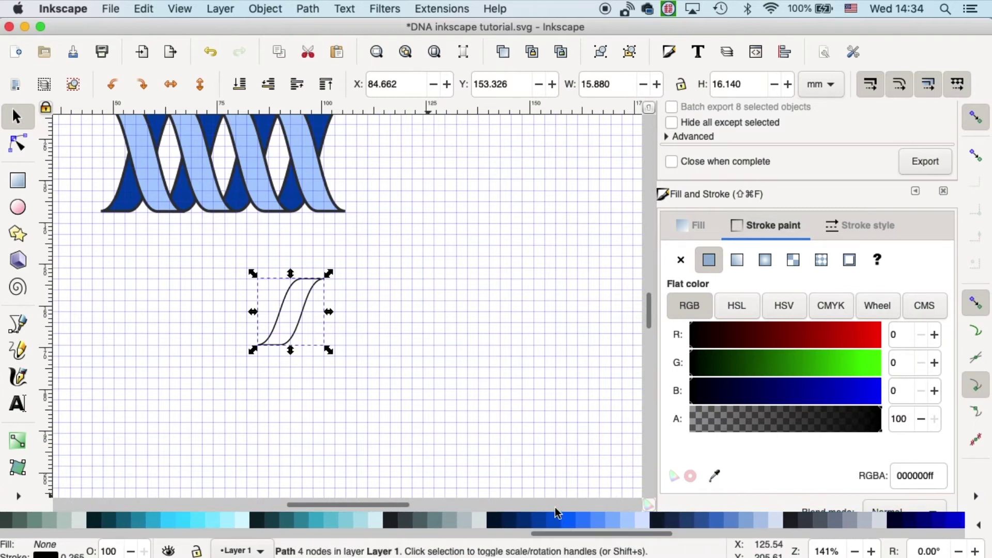
click(539, 526)
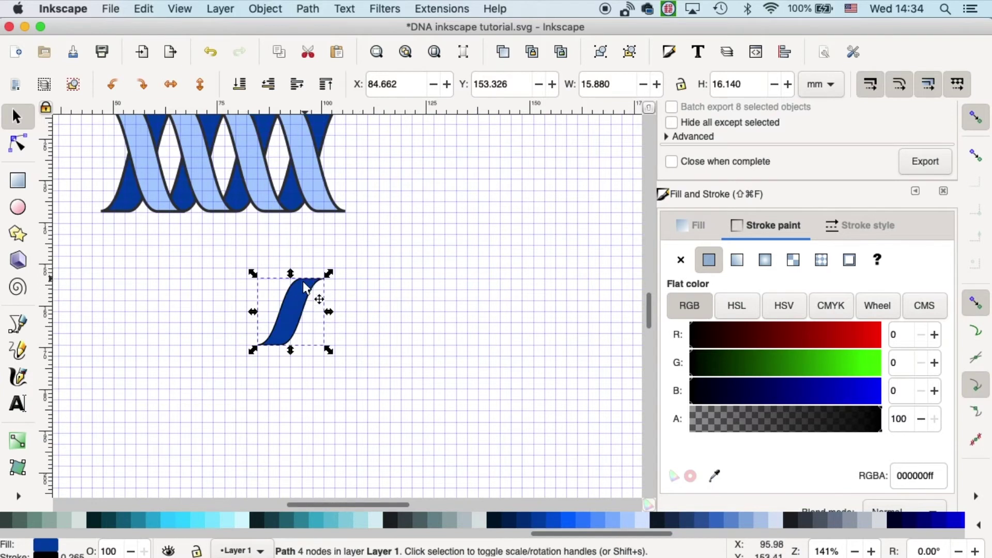
Step: Duplicate the S-shape one grid step right, flip it horizontally, and fill it light blue
click(338, 314)
click(294, 312)
key(ctrl+d)
drag(293, 312, 338, 312)
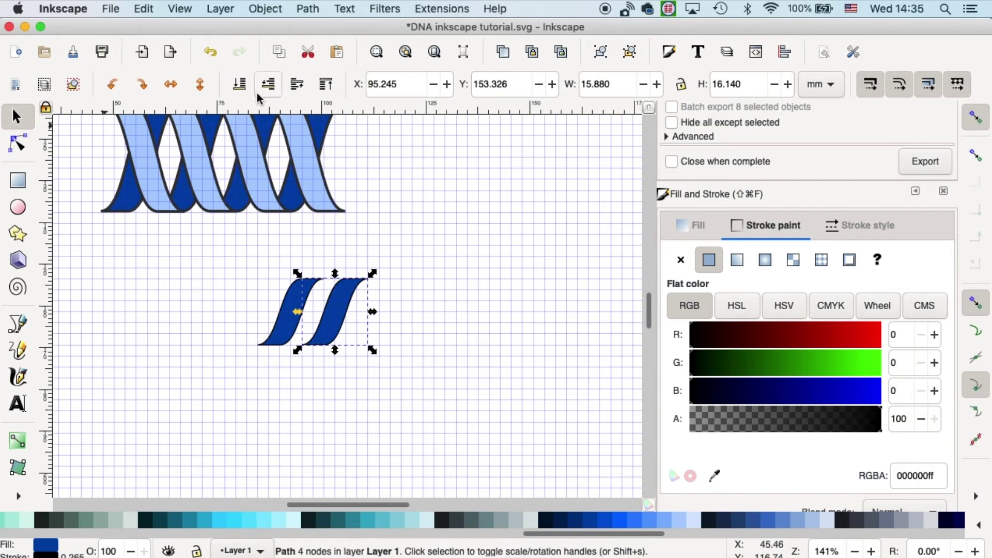
click(171, 85)
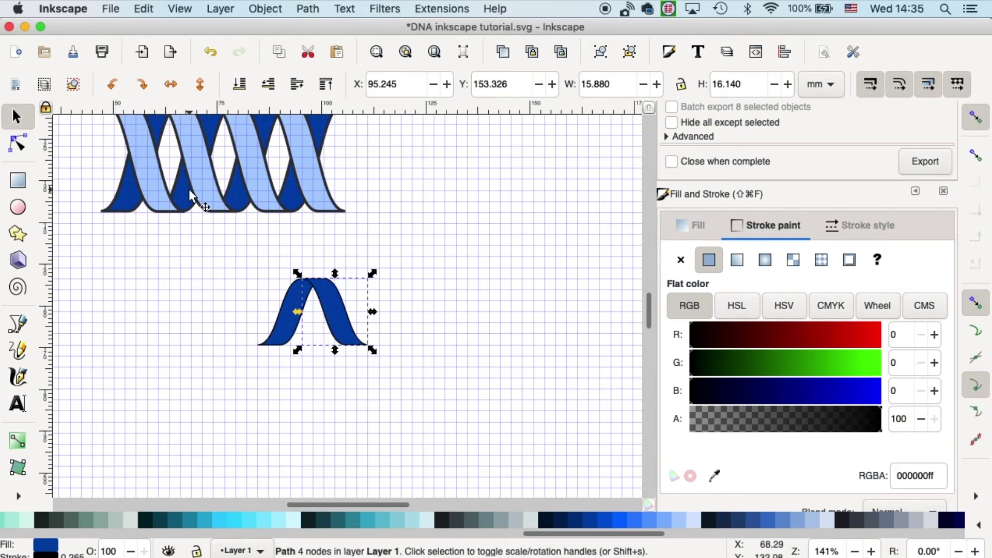
click(411, 325)
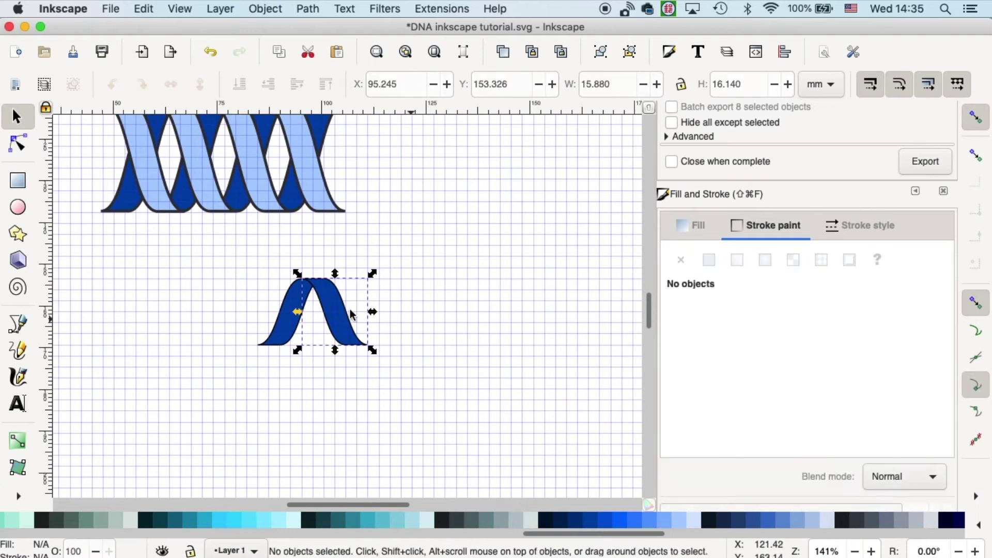
click(351, 311)
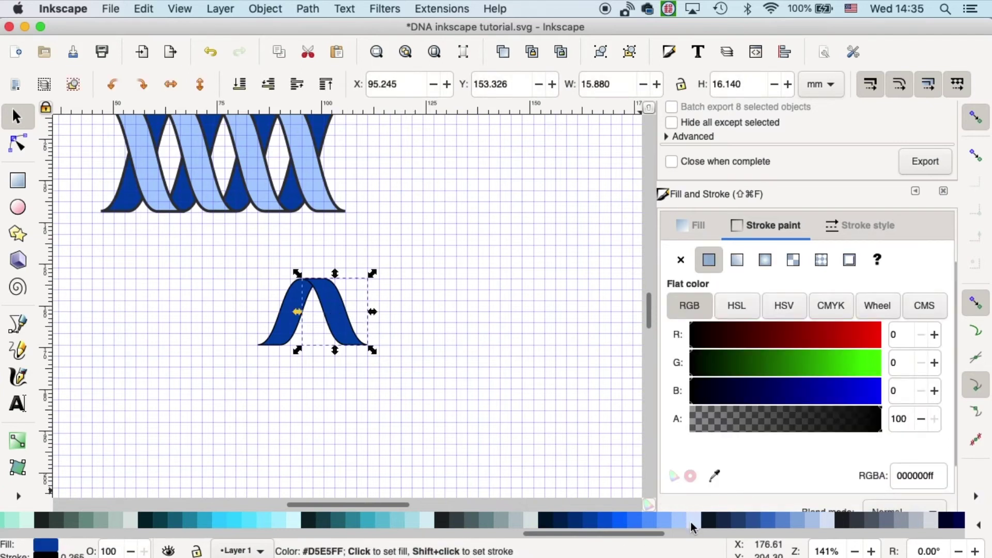
click(674, 523)
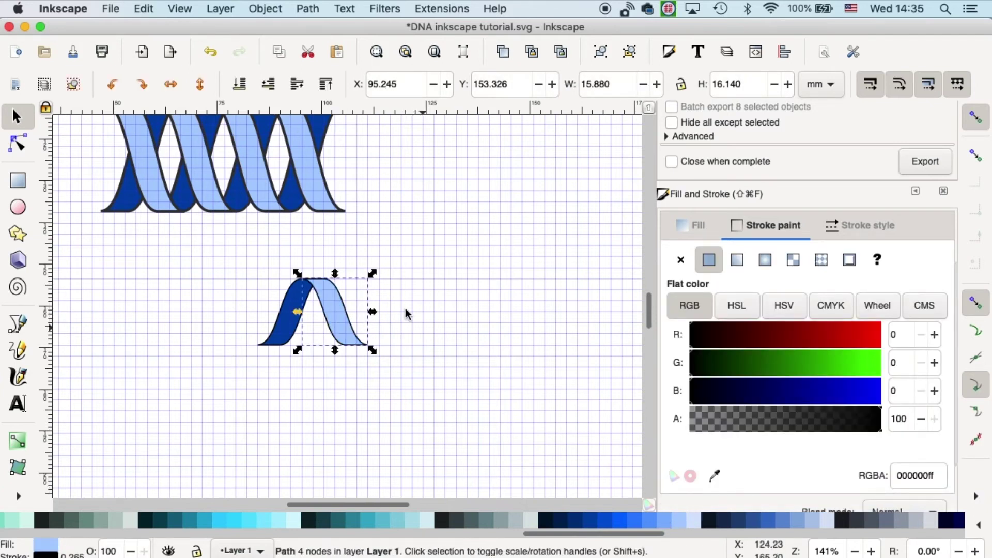
Step: Give both arch halves an 80% gray outline
drag(416, 254, 255, 419)
drag(535, 543, 4, 532)
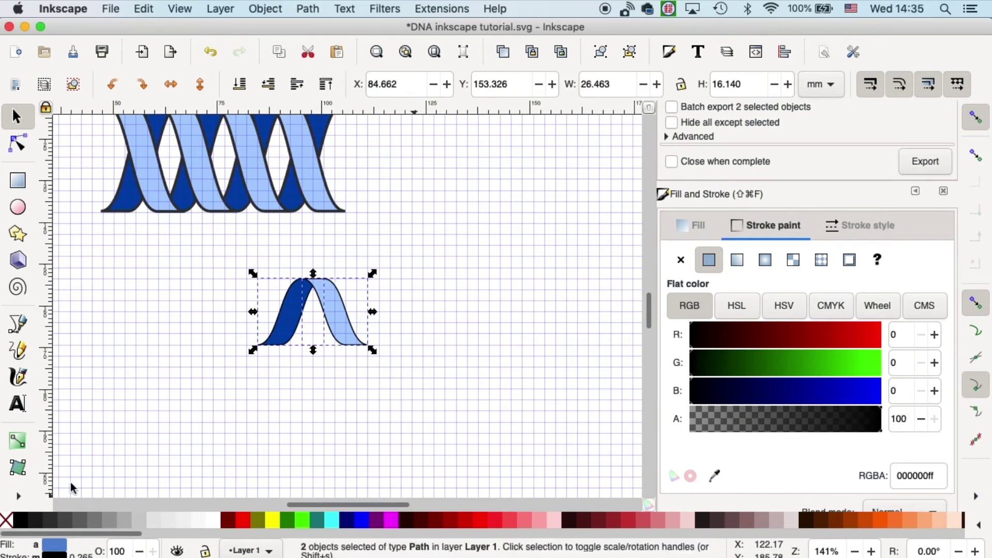
shift+click(51, 526)
click(320, 245)
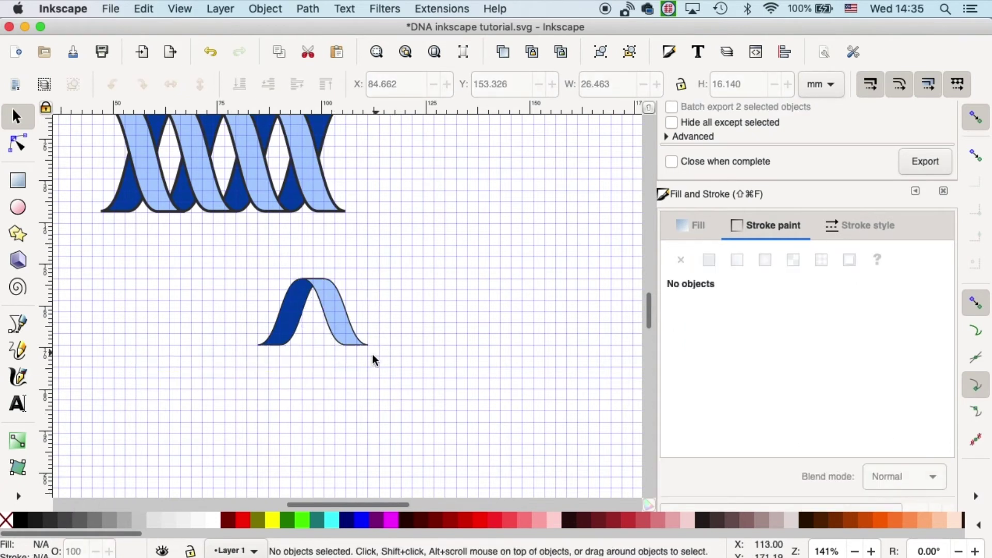
Step: Group the arch halves and place two duplicates to the right, making three arches in a row
drag(221, 255, 426, 421)
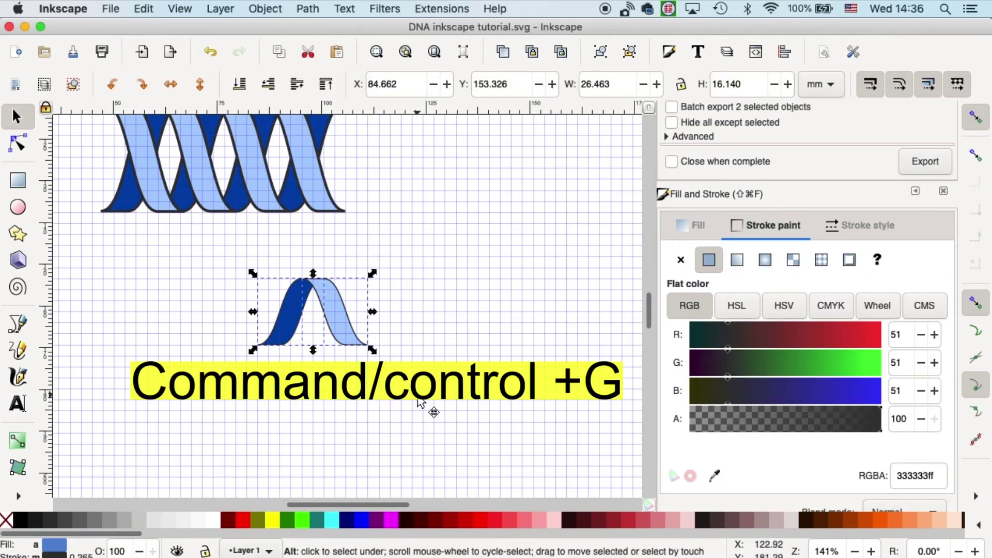
key(super+g)
key(super+d)
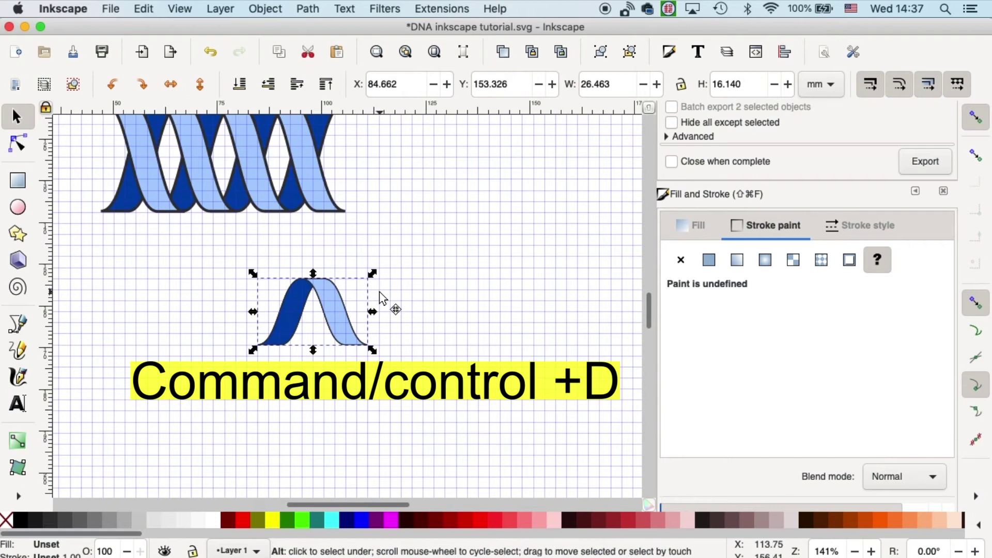
drag(334, 299, 417, 296)
key(super+d)
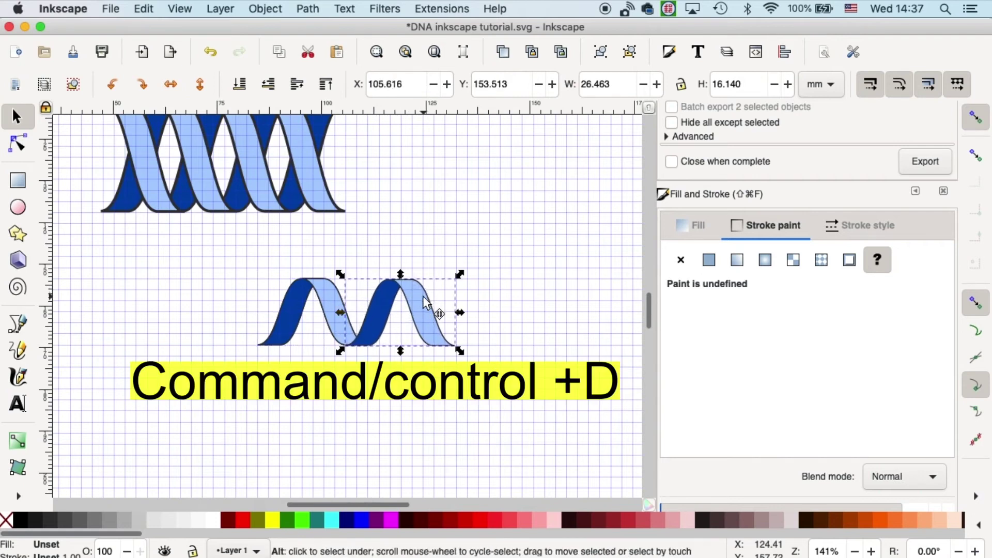
drag(421, 289, 506, 287)
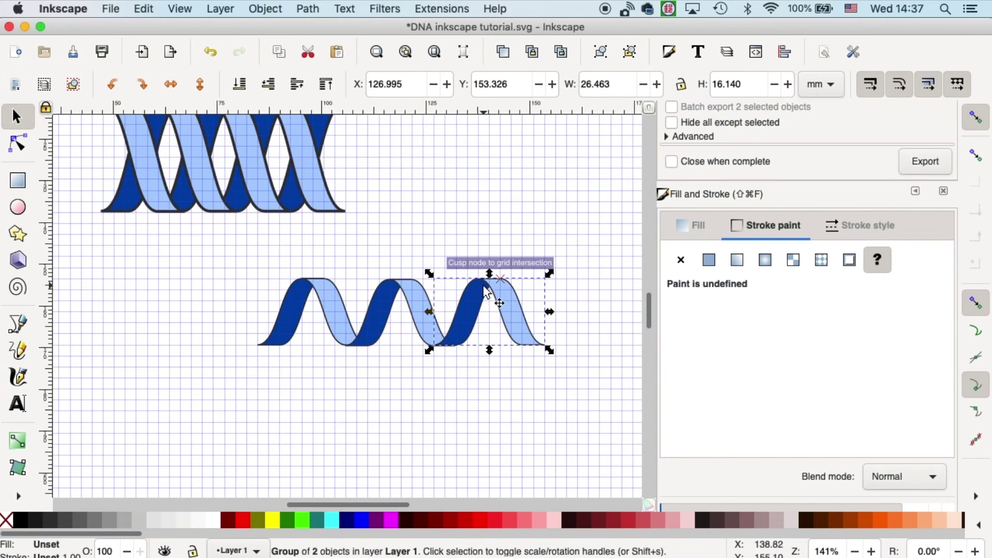
click(466, 311)
drag(245, 377, 568, 257)
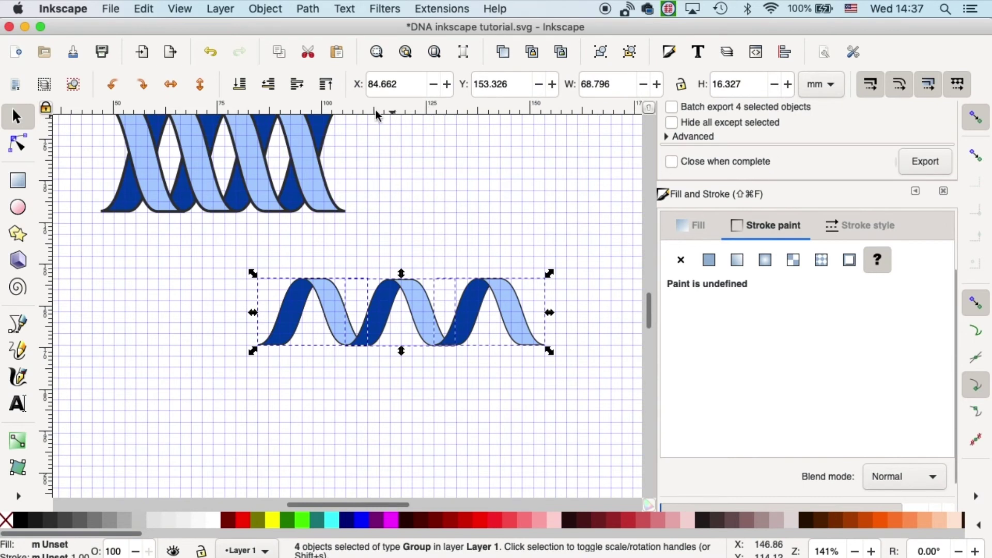
Step: Snap the middle arch onto the grid, then select the two right-hand helix groups
click(472, 217)
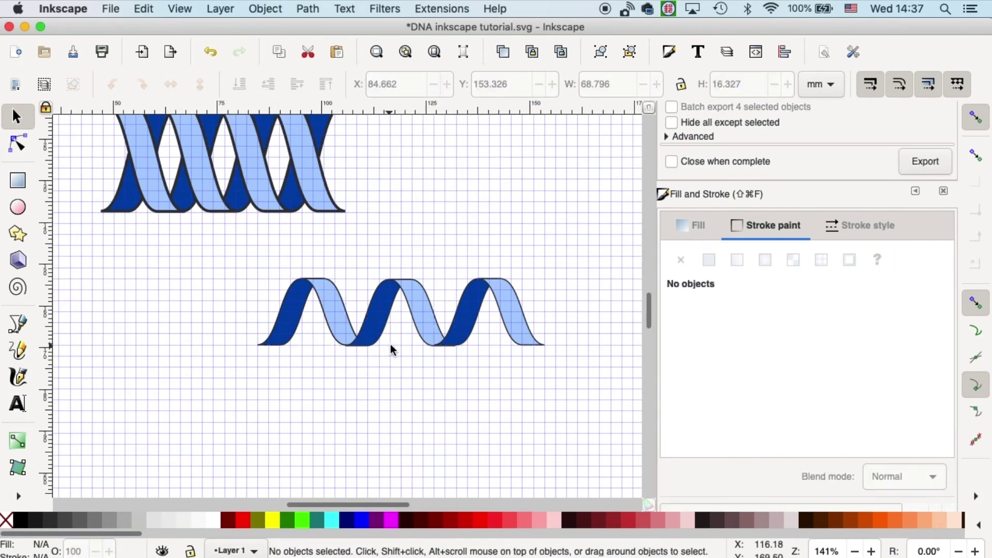
key(plus)
key(plus)
key(plus)
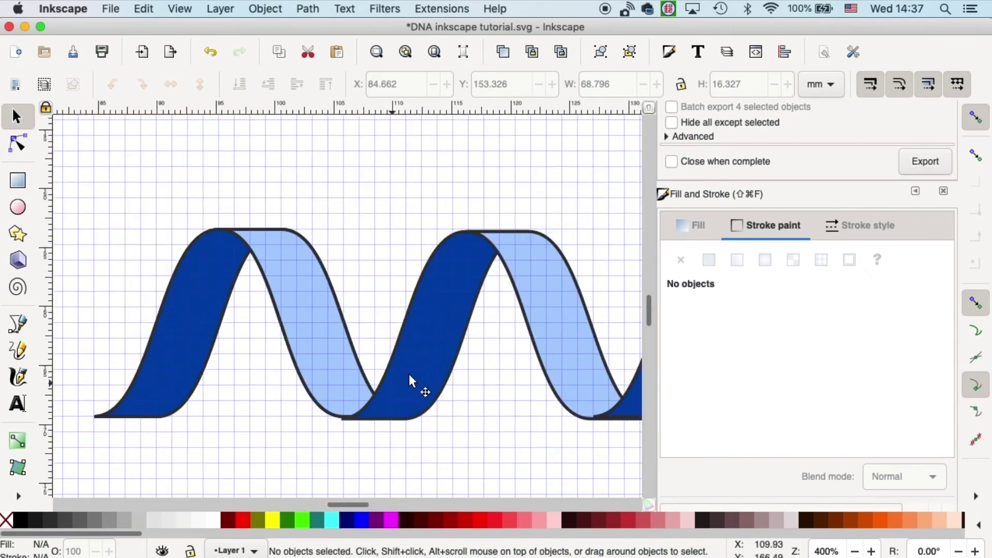
drag(409, 376, 401, 376)
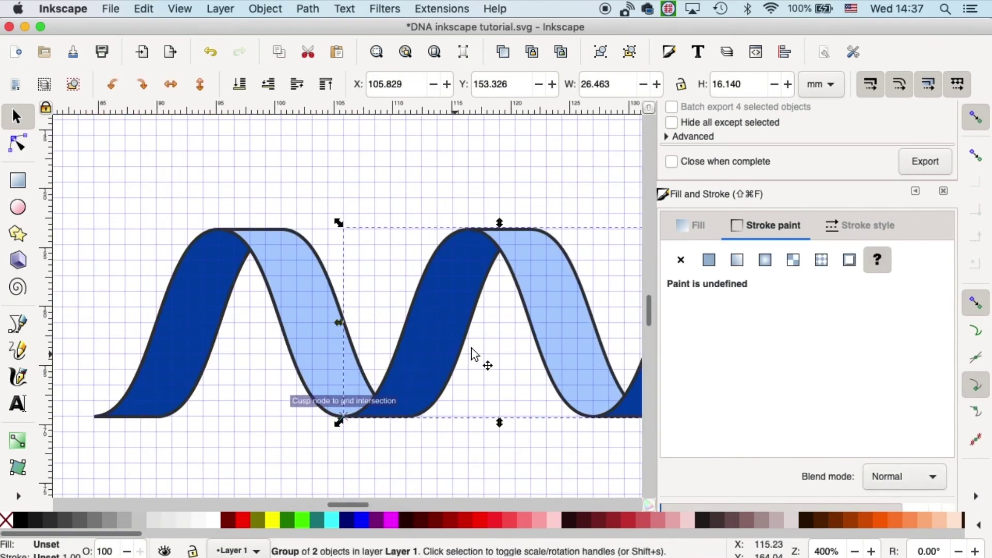
click(563, 443)
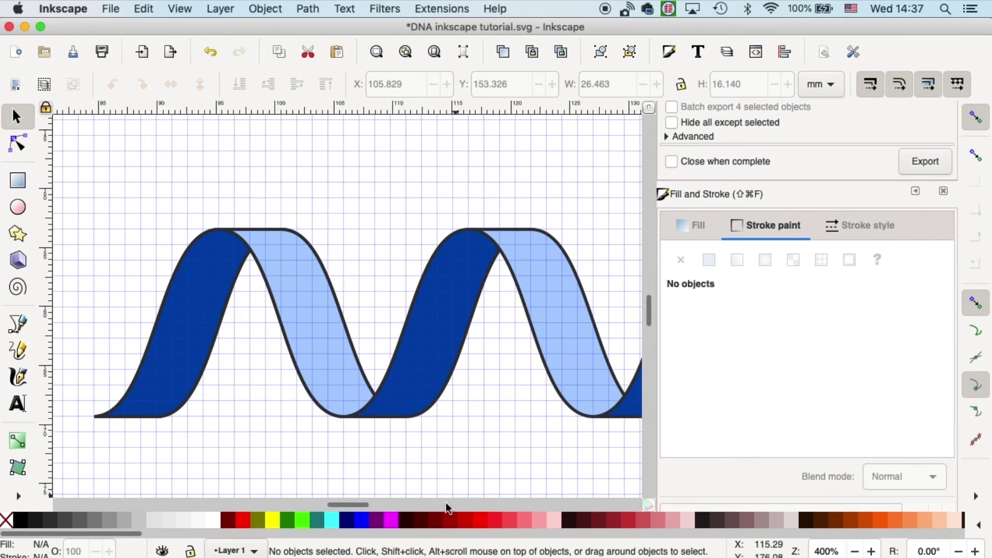
scroll(358, 506, right, 2)
scroll(360, 510, right, 3)
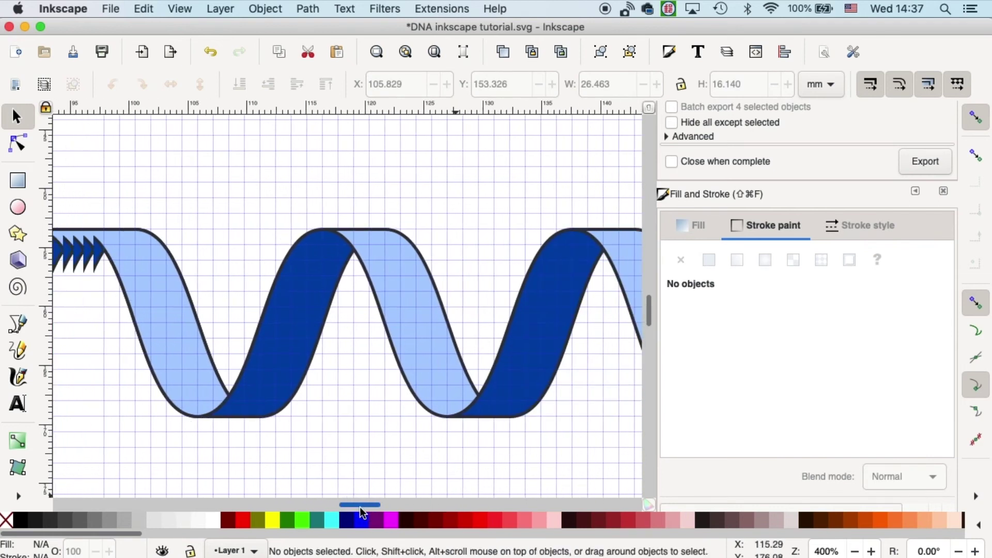
key(minus)
key(minus)
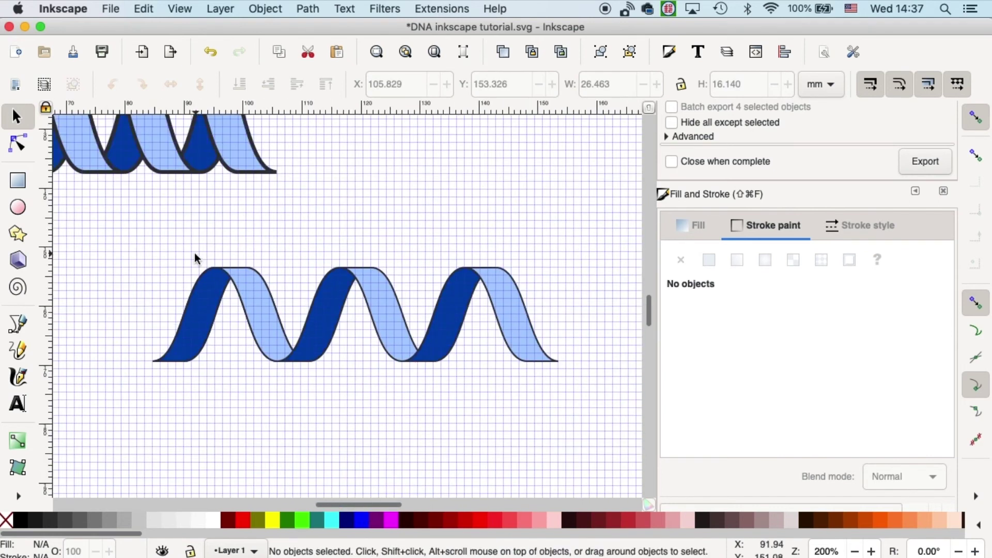
drag(188, 246, 562, 383)
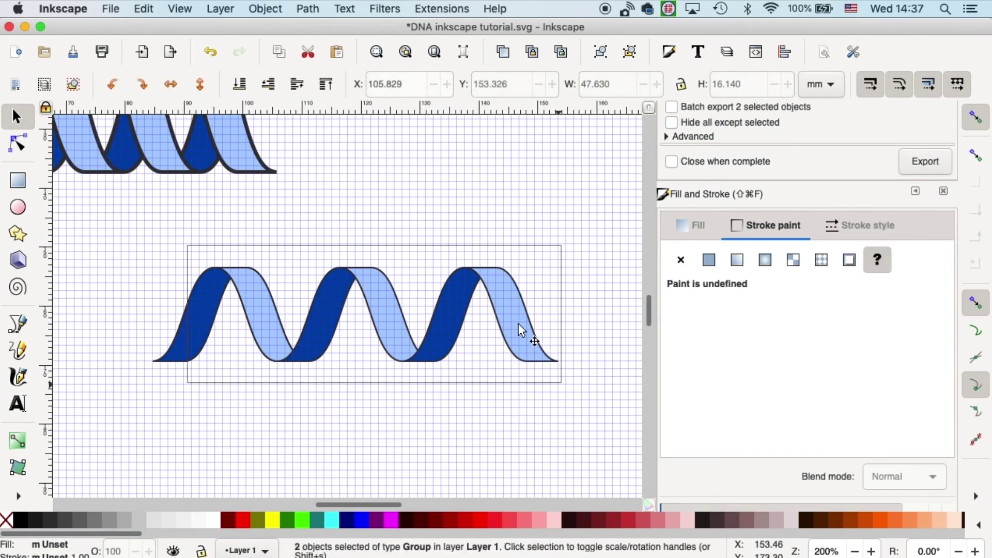
Step: Add the third group, shift the copy right, then nudge it slightly left to interweave
shift+click(242, 293)
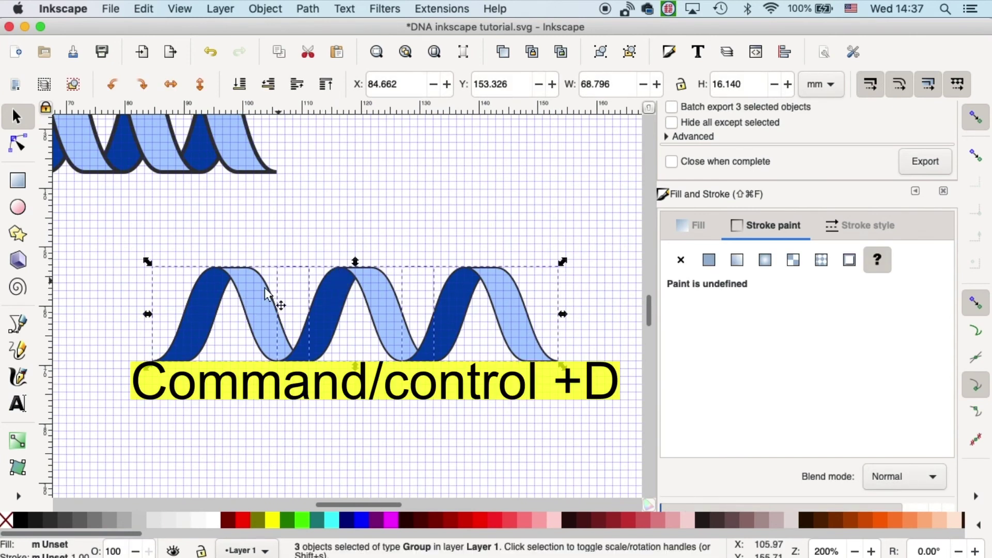
drag(261, 300, 305, 296)
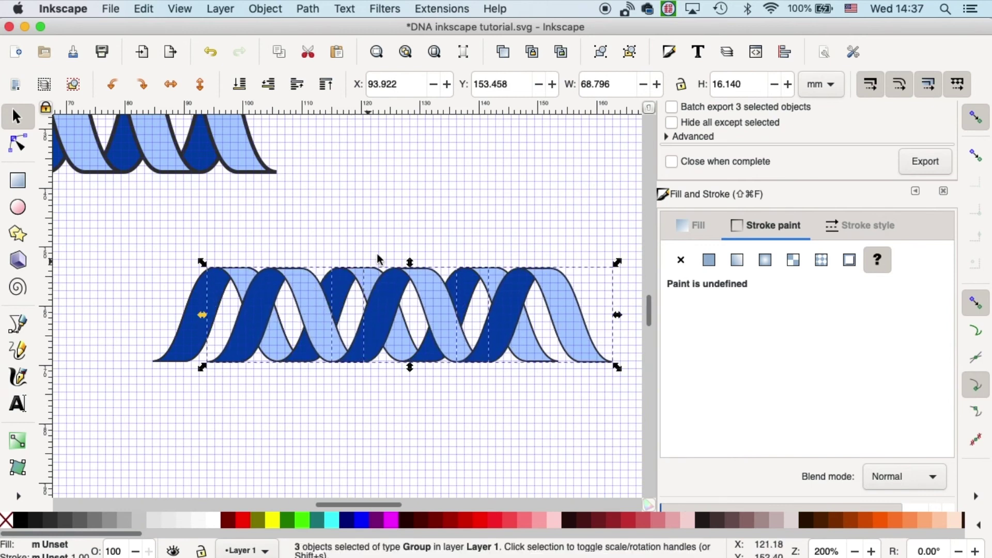
key(minus)
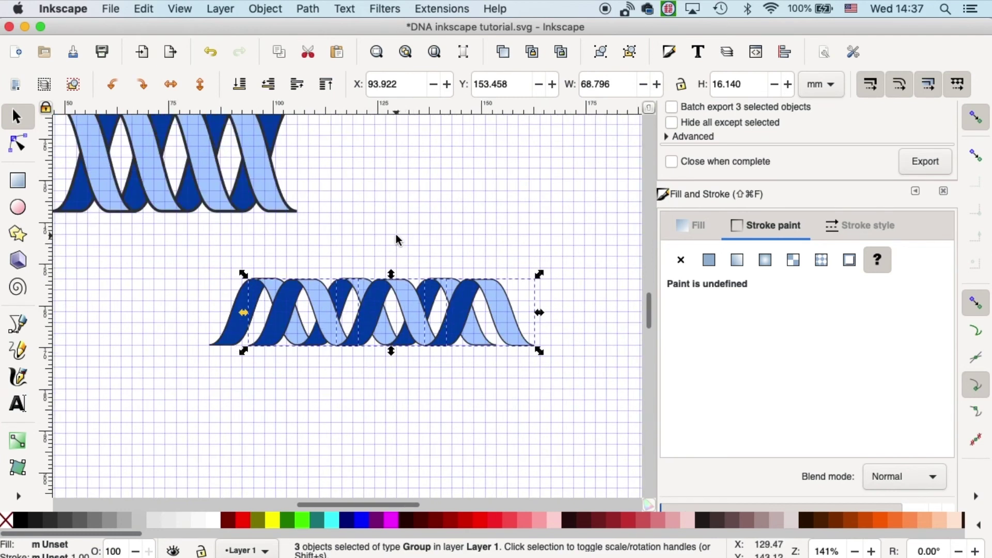
drag(272, 328, 275, 328)
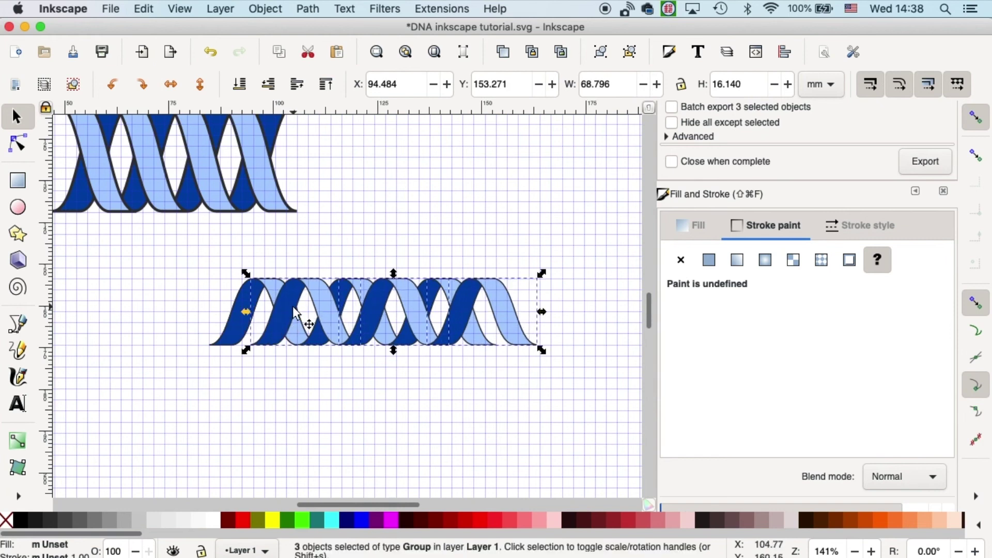
click(412, 355)
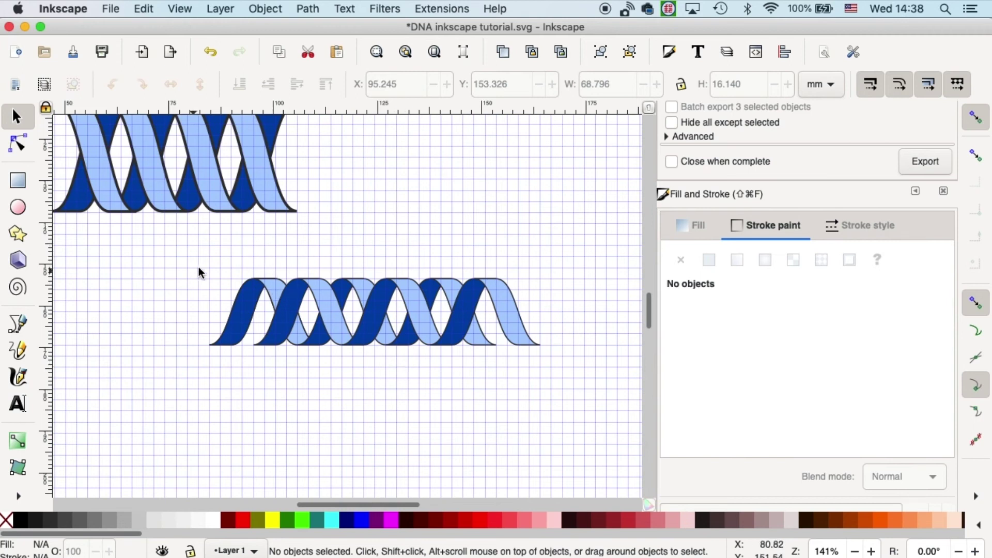
Step: Ungroup the lower helix into separate ribbon paths via Object > Ungroup
drag(199, 267, 576, 337)
click(264, 15)
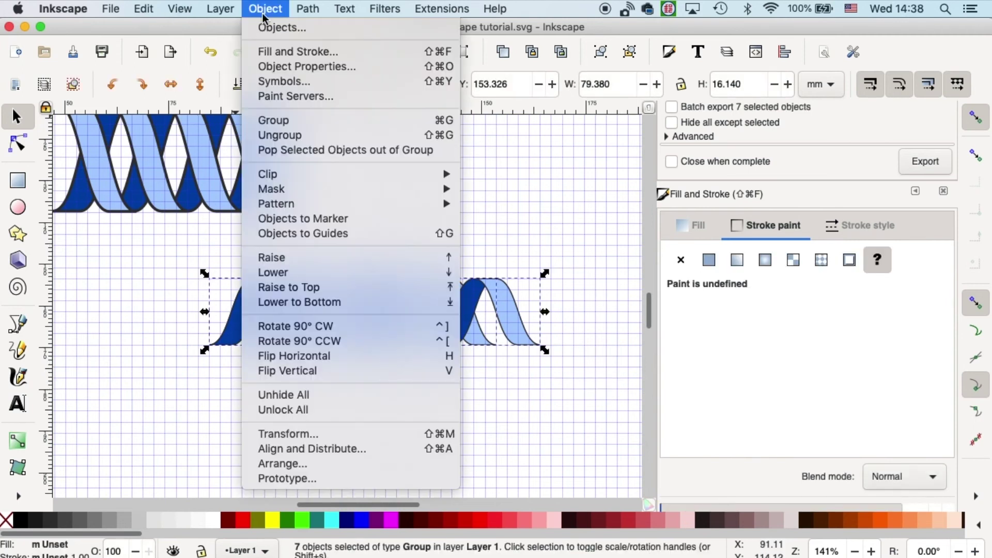
click(281, 135)
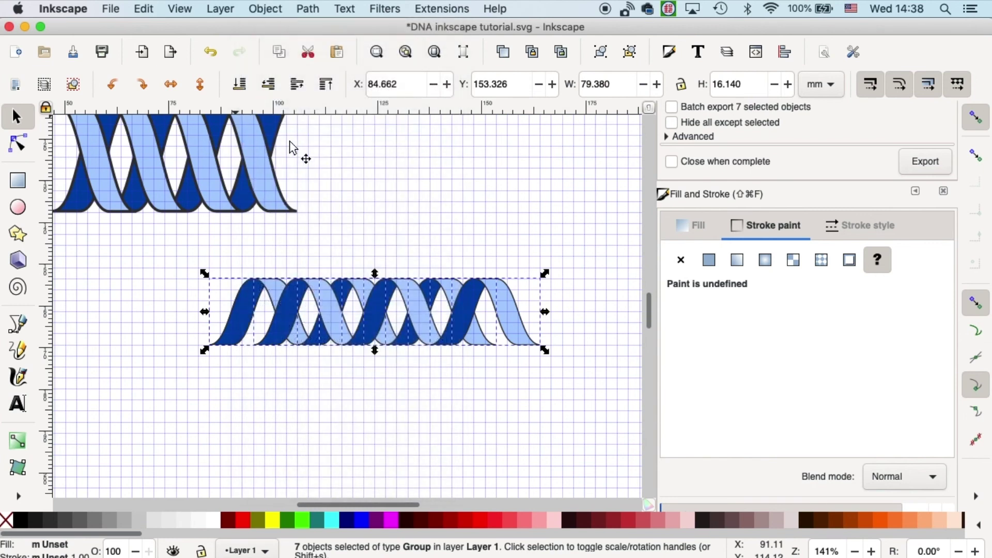
click(317, 243)
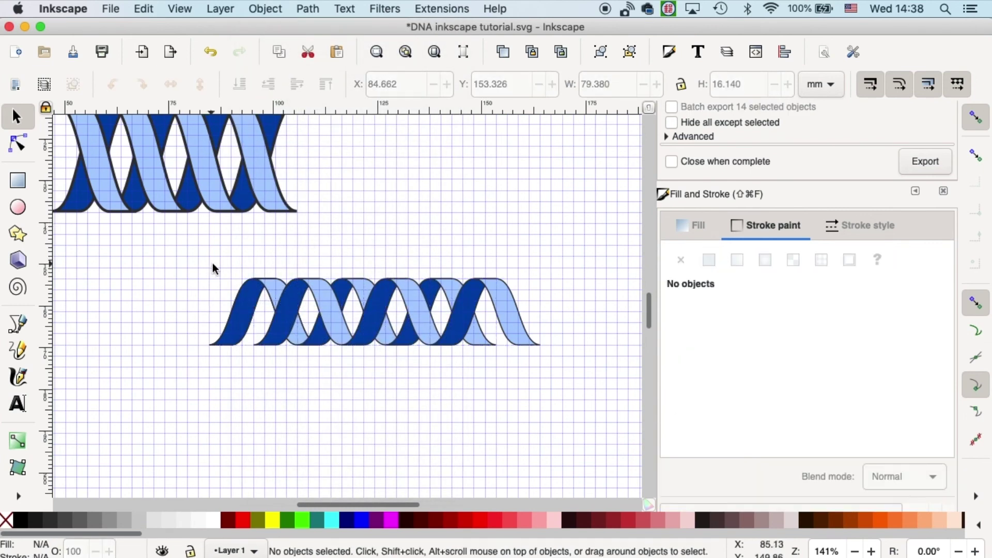
mouse_move(212, 264)
mouse_down()
mouse_move(537, 382)
mouse_move(499, 333)
mouse_move(503, 338)
mouse_up()
click(266, 8)
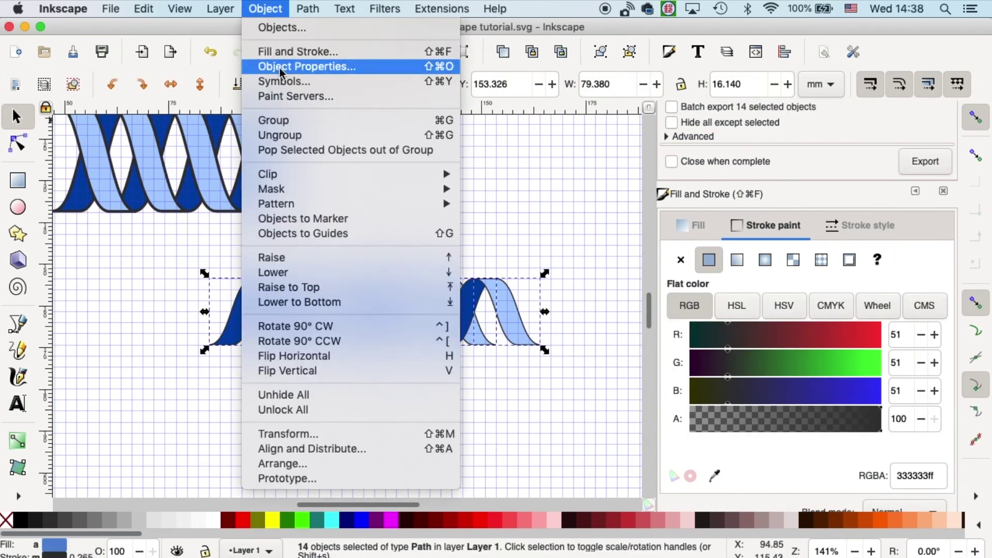
click(280, 138)
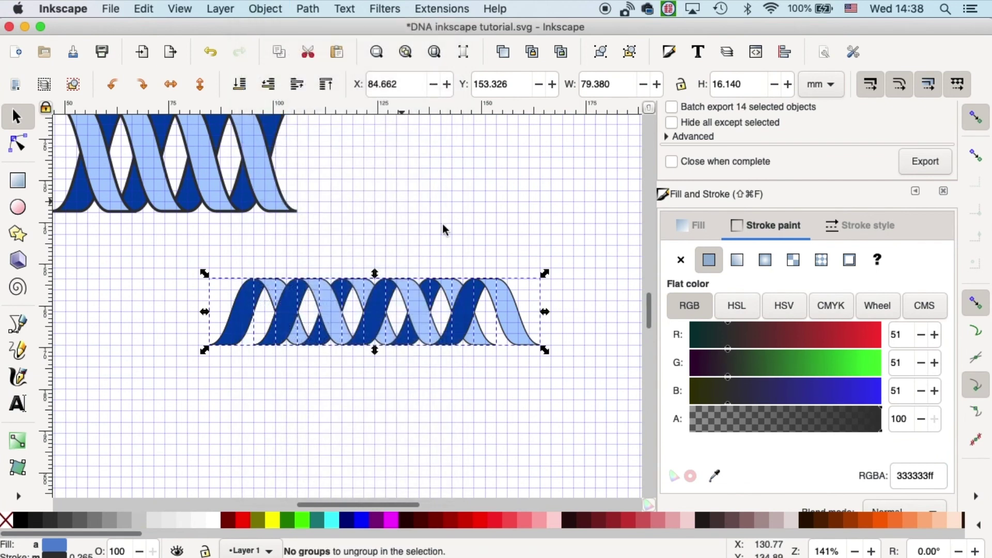
click(444, 226)
Step: Select the six light-blue strands and raise them to the top above the dark ones
click(275, 288)
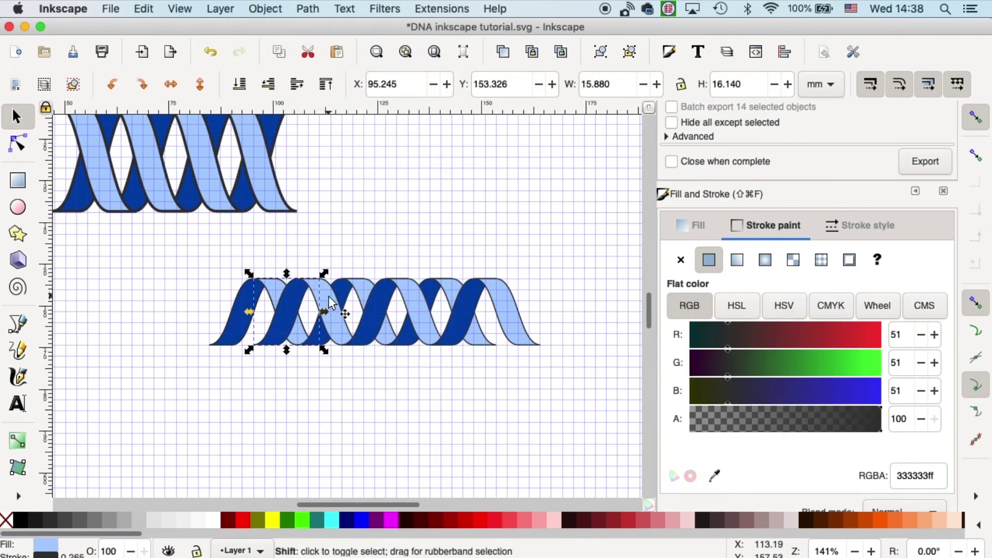
shift+click(353, 296)
shift+click(409, 288)
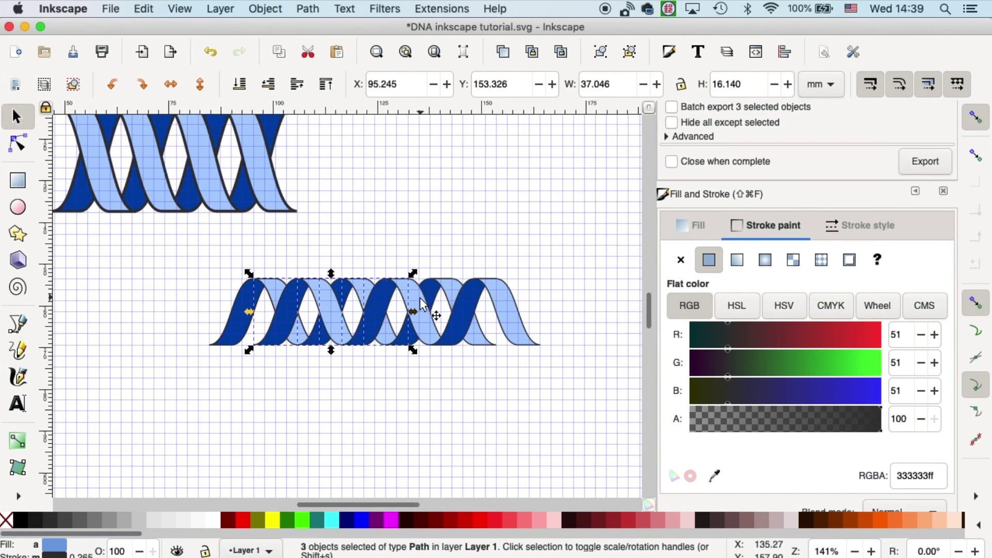
shift+click(453, 287)
shift+click(457, 292)
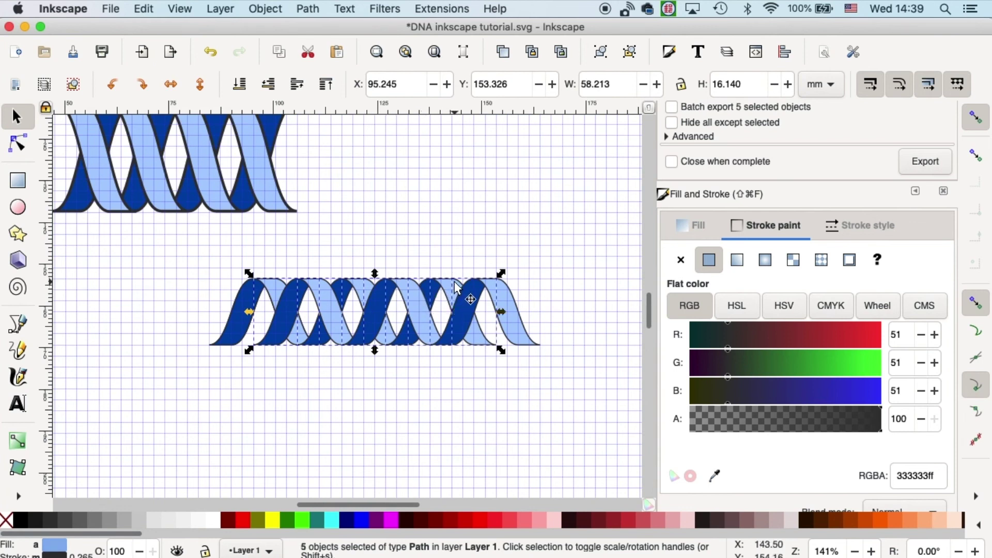
shift+click(519, 310)
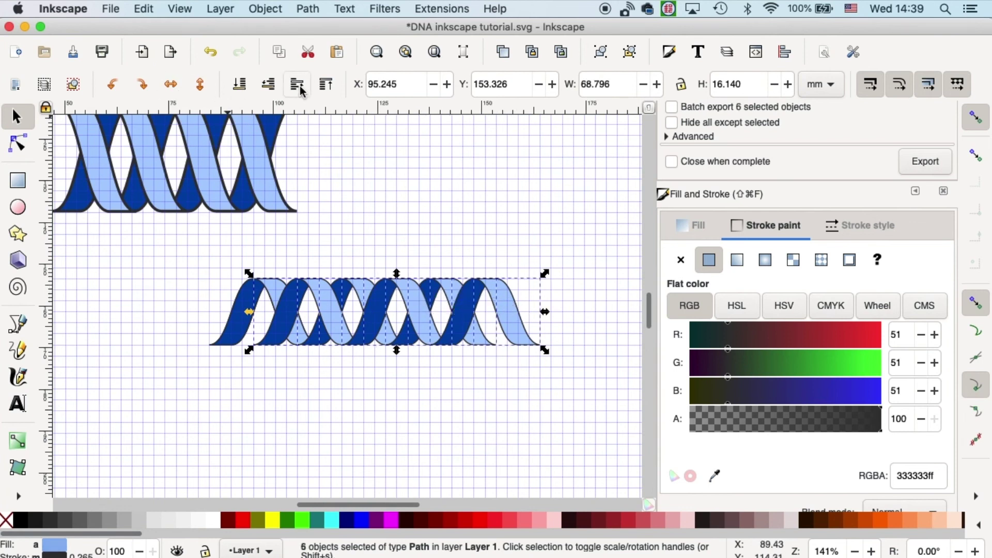
click(326, 85)
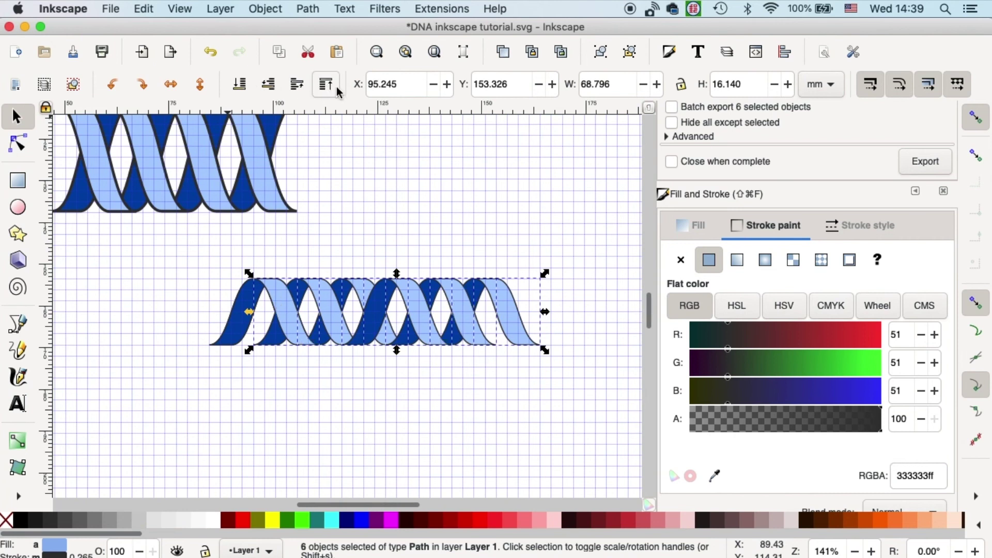
Step: Raise the two remaining underlying light-blue strands to the top
click(373, 235)
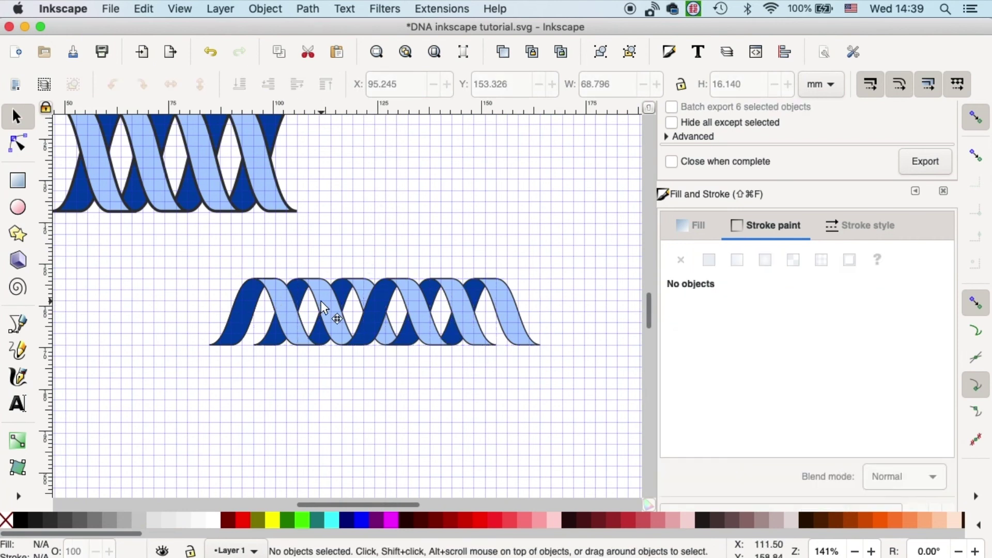
click(347, 294)
shift+click(370, 282)
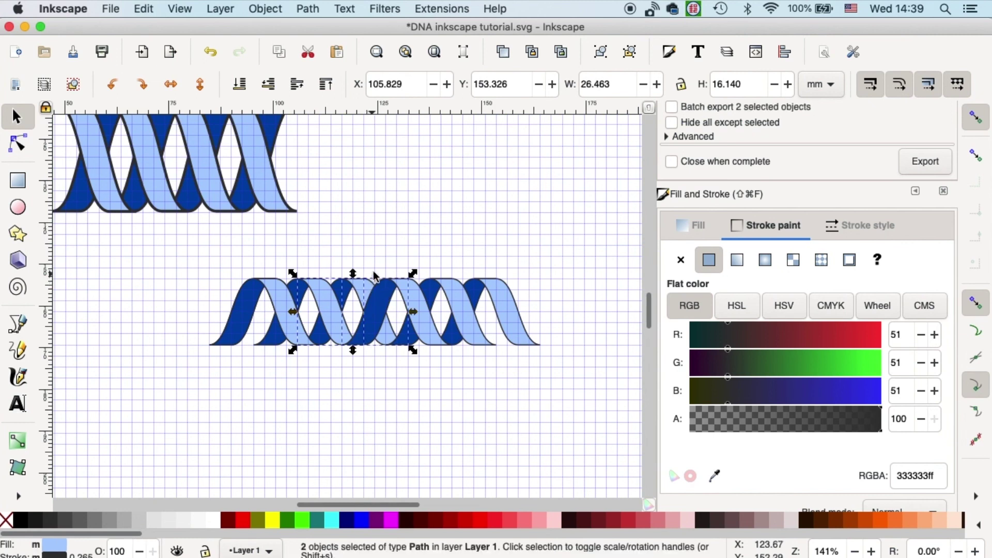
click(325, 84)
Step: Move the rightmost light-blue strand to the helix's left end
click(412, 223)
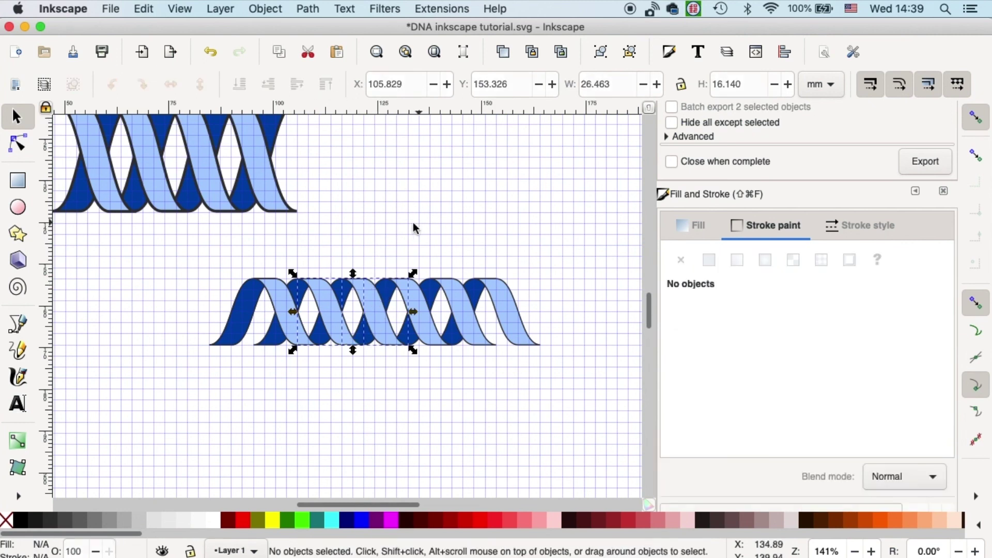
click(508, 321)
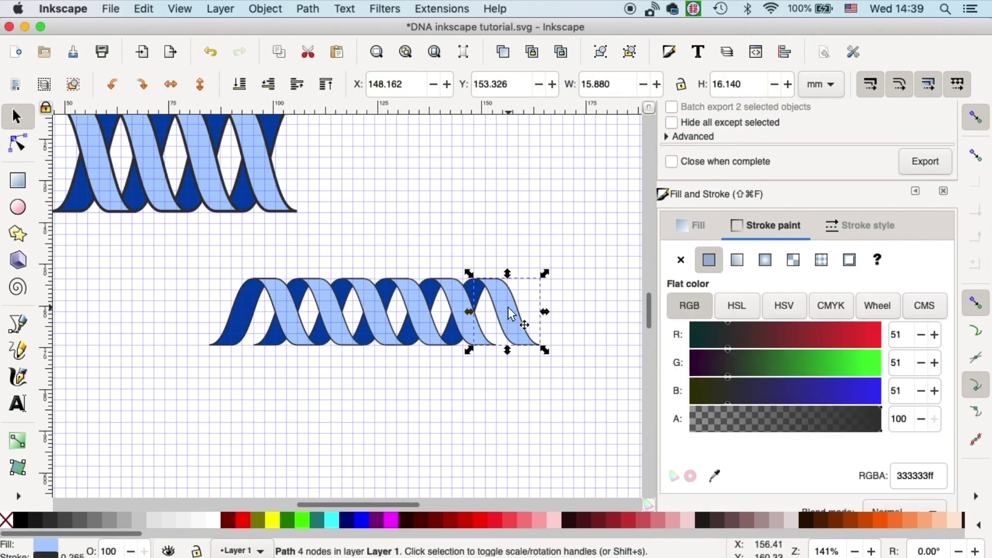
mouse_move(509, 321)
mouse_down()
mouse_move(221, 313)
mouse_move(253, 306)
mouse_up()
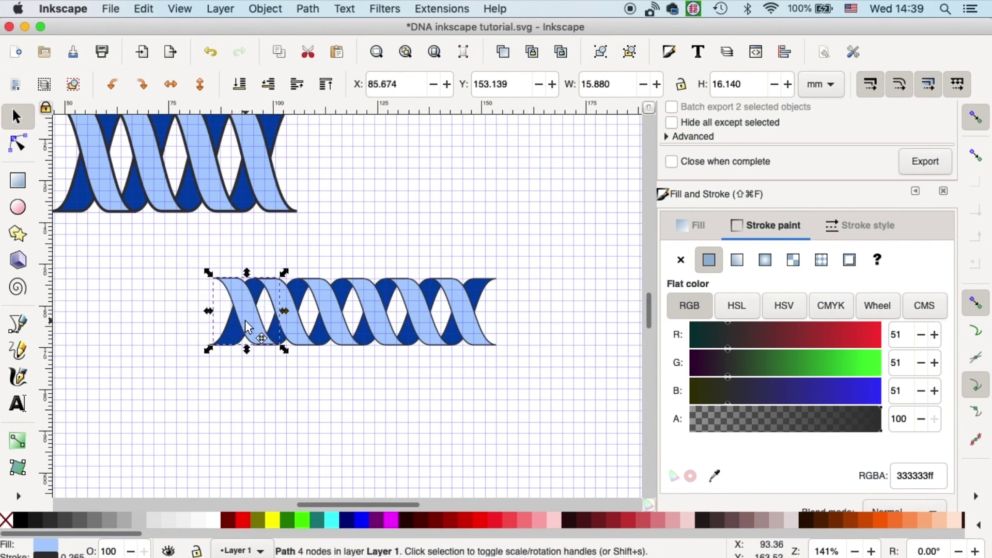
mouse_move(159, 374)
mouse_down()
mouse_move(541, 266)
mouse_move(455, 354)
mouse_up()
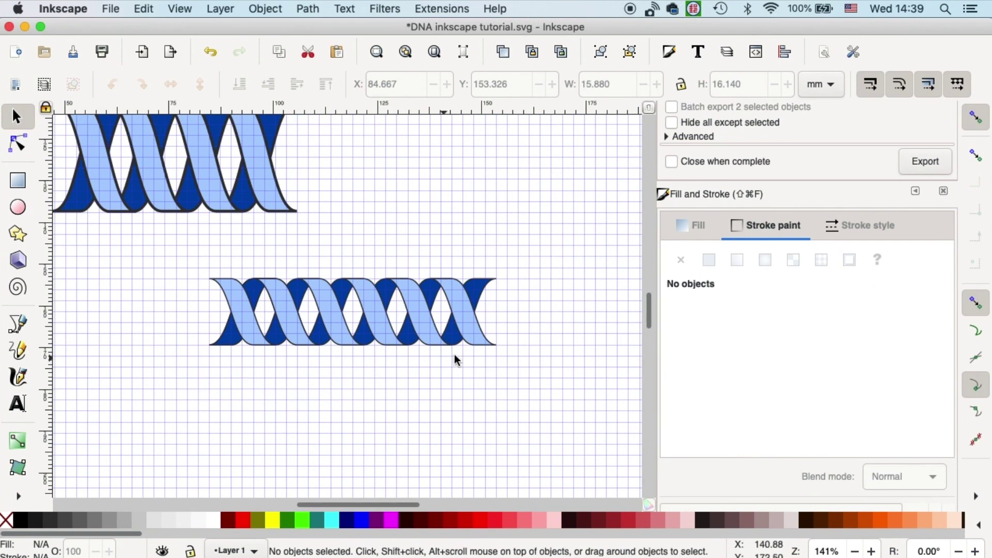
Step: Toggle the grid off with #, then box-select the lower helix and deselect it
key(numbersign)
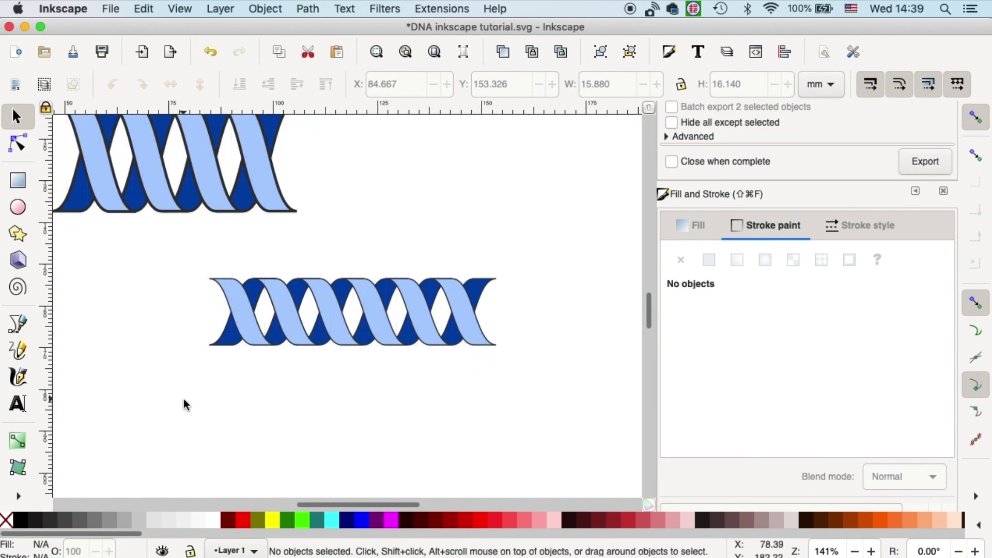
drag(178, 402, 565, 238)
click(262, 259)
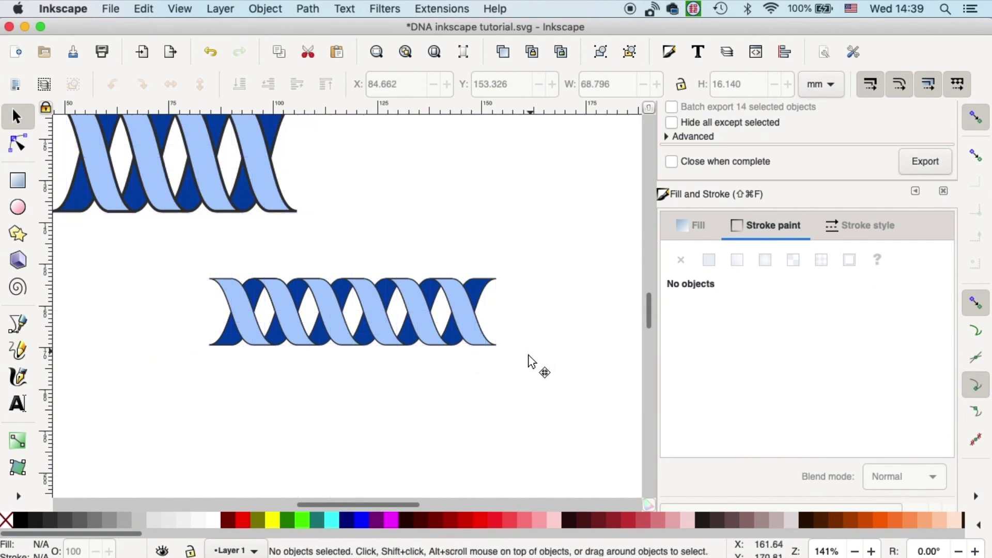